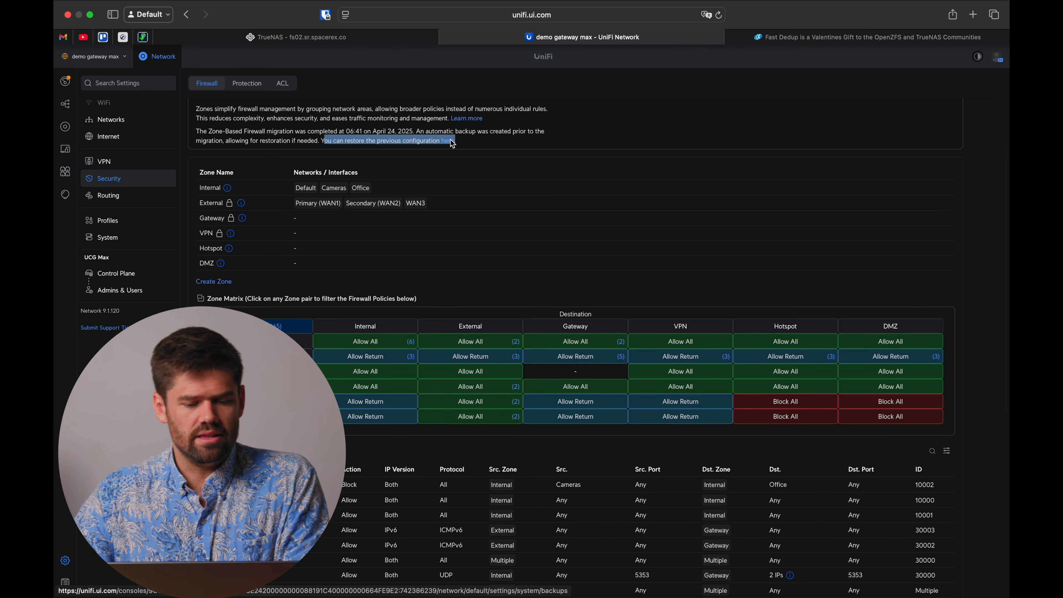
Examine the firewall zone list and the details of the External, VPN and Hotspot zones
{"action": "scroll", "coordinate": [452, 143], "scroll_direction": "down", "scroll_amount": 2}
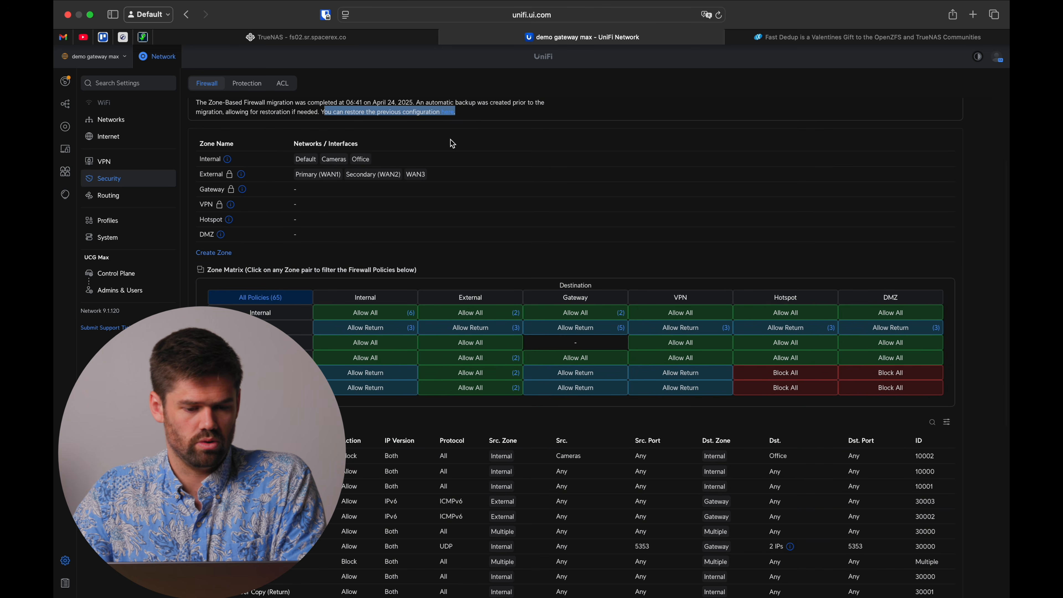
{"action": "scroll", "coordinate": [452, 143], "scroll_direction": "down", "scroll_amount": 1}
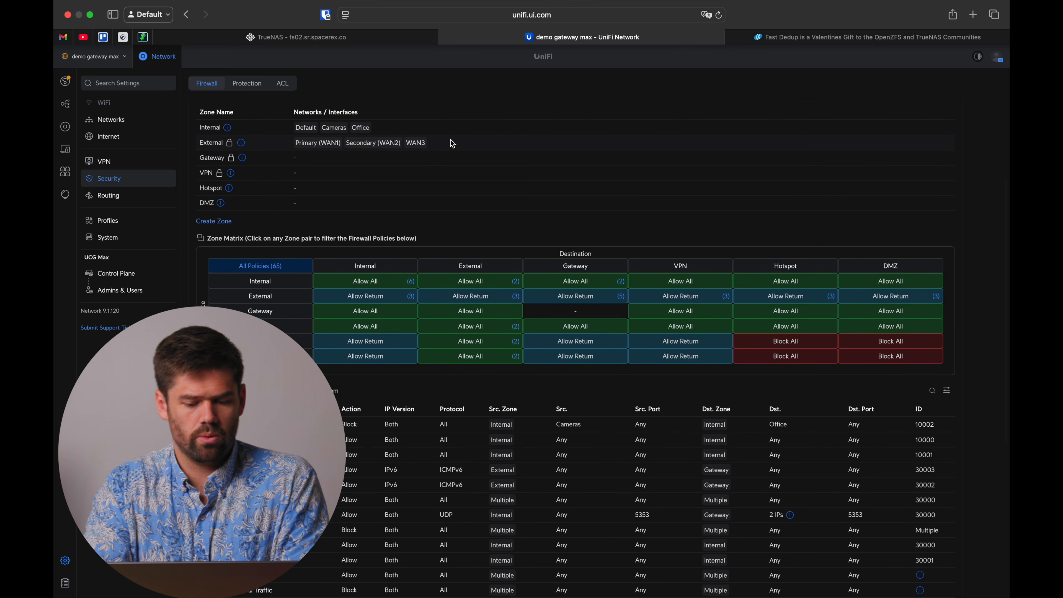
{"action": "key", "text": "XF86MonBrightnessUp"}
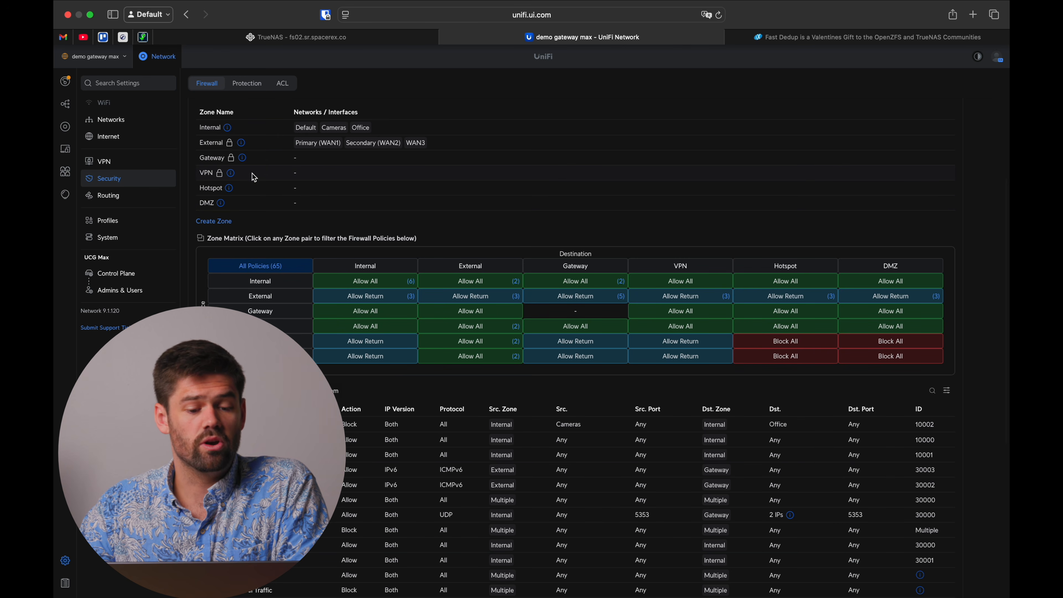
{"action": "mouse_move", "coordinate": [245, 161]}
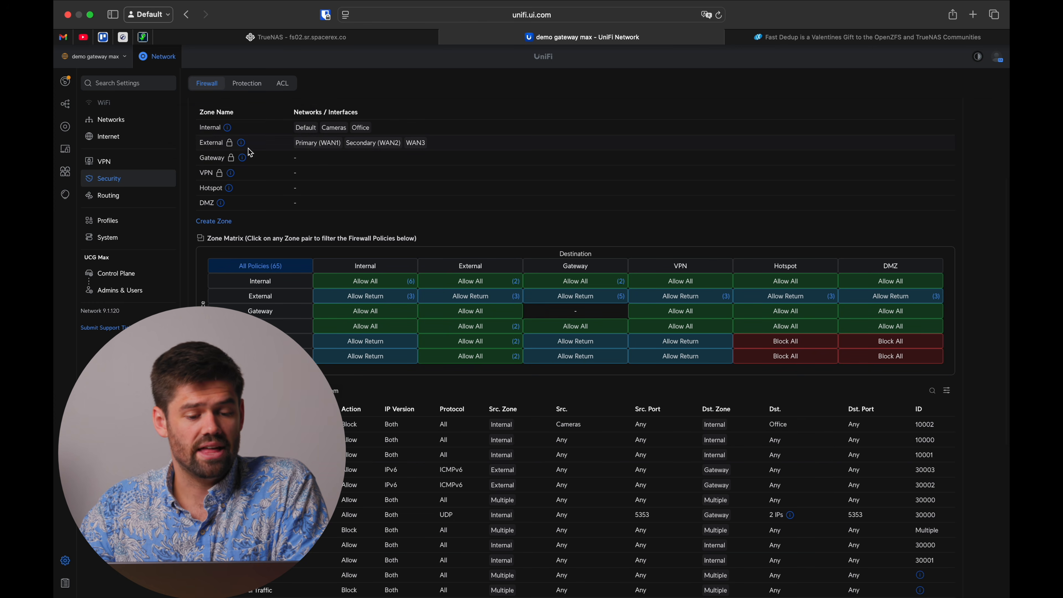
{"action": "left_click", "coordinate": [263, 147]}
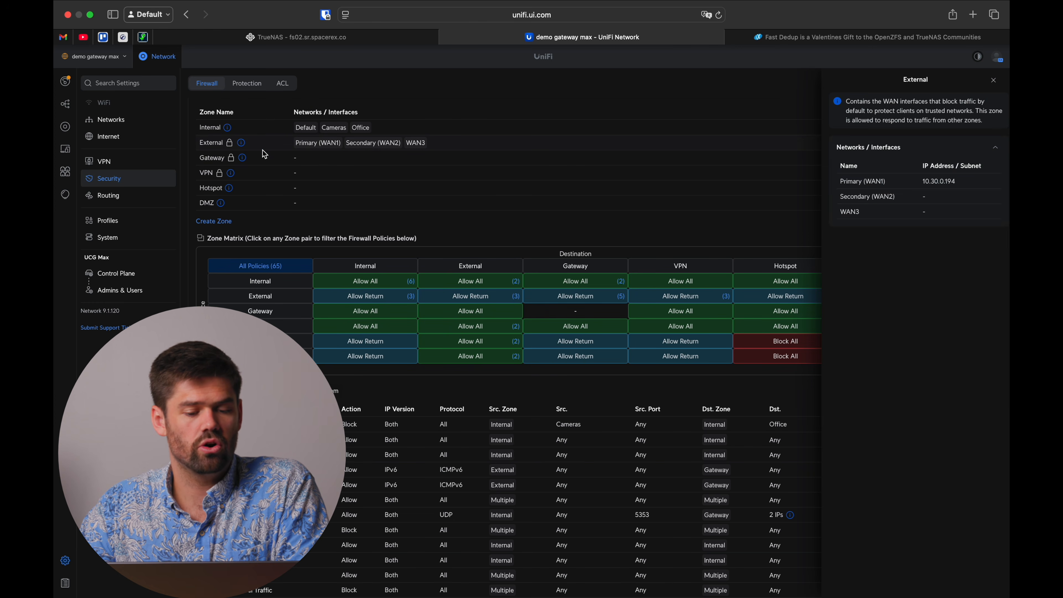
{"action": "left_click", "coordinate": [263, 172]}
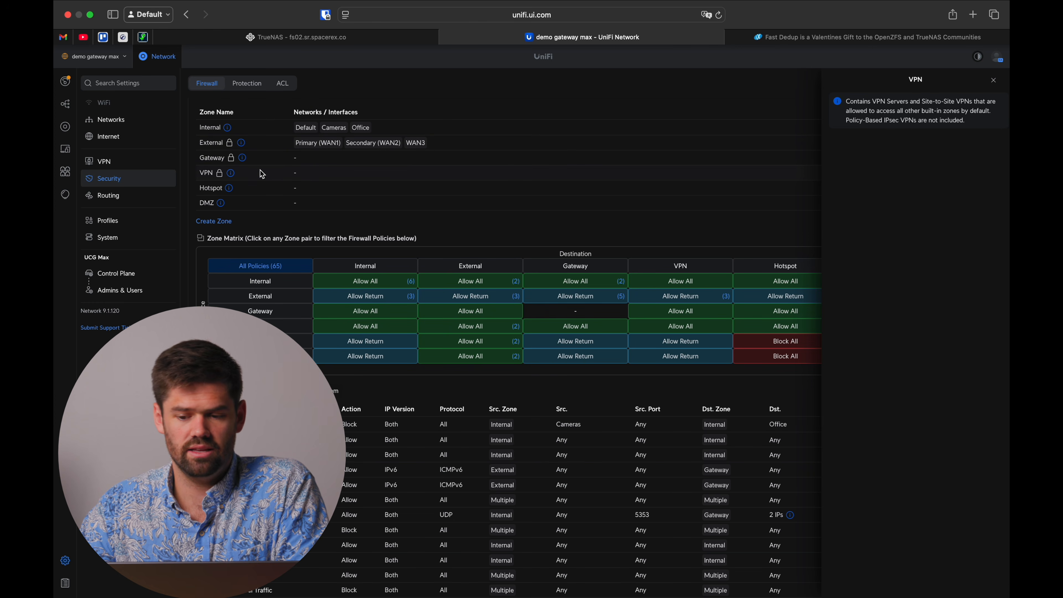
{"action": "left_click", "coordinate": [993, 81]}
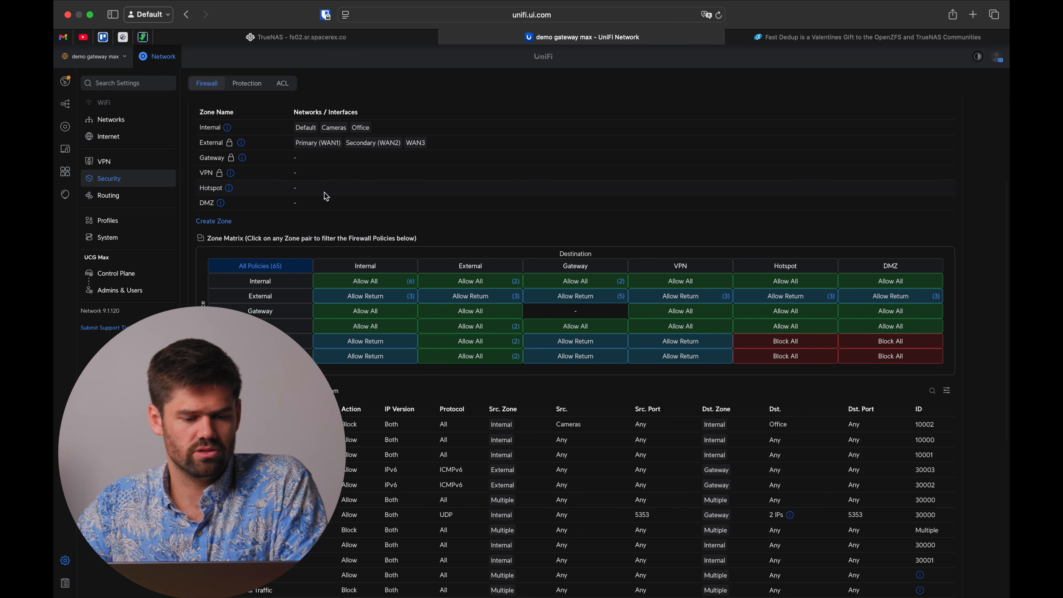
{"action": "mouse_move", "coordinate": [229, 175]}
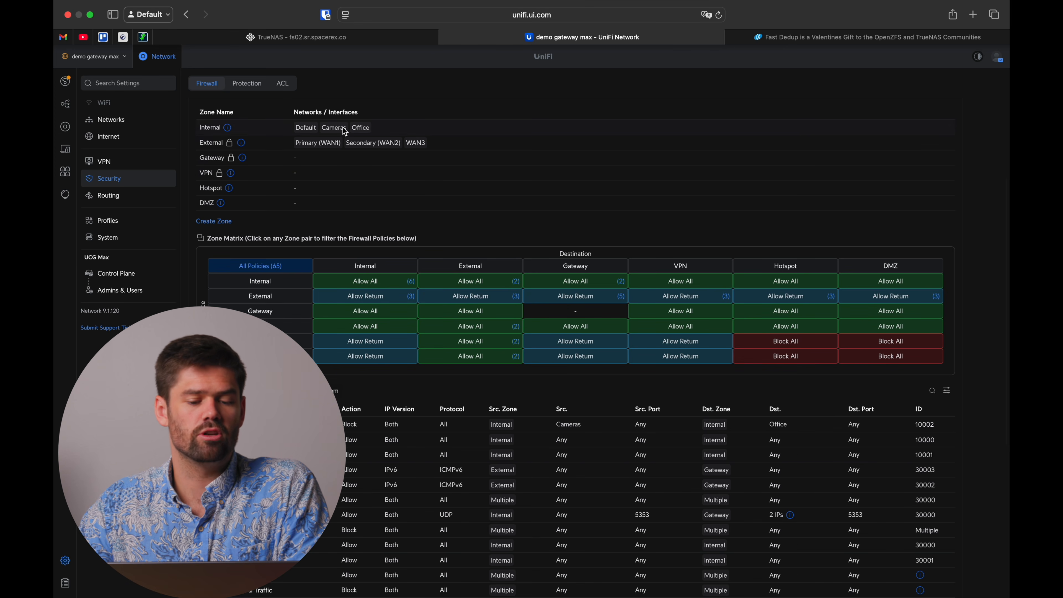
{"action": "left_click", "coordinate": [330, 187]}
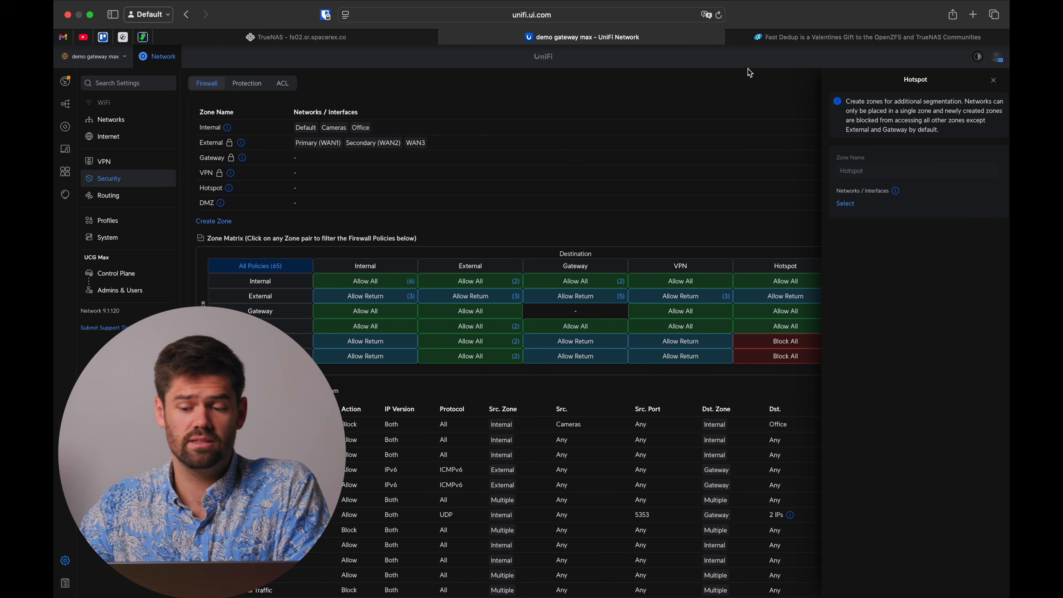
{"action": "left_click", "coordinate": [993, 80]}
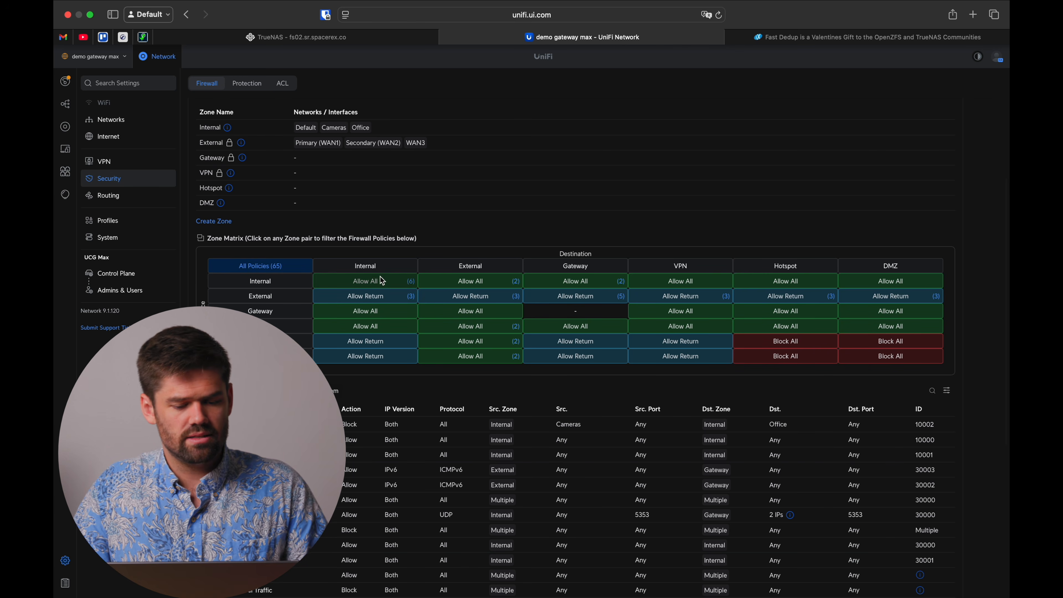
Examine the zone matrix policies for Internal-to-Internal and DMZ-to-Internal traffic, and return to the list of all policies
{"action": "scroll", "coordinate": [221, 224], "scroll_direction": "down", "scroll_amount": 1}
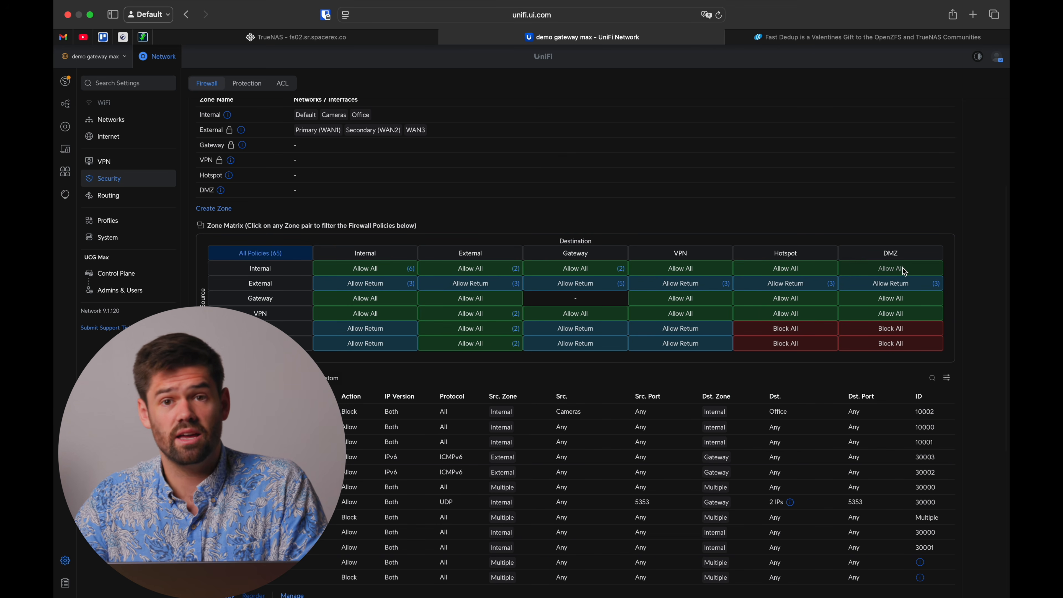
{"action": "double_click", "coordinate": [278, 274]}
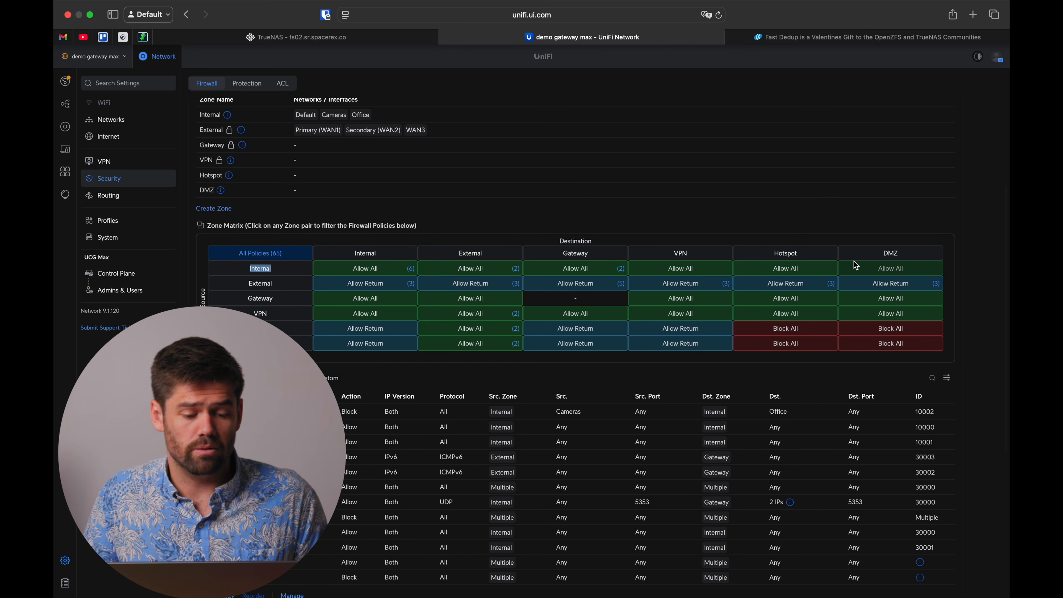
{"action": "left_click", "coordinate": [259, 273]}
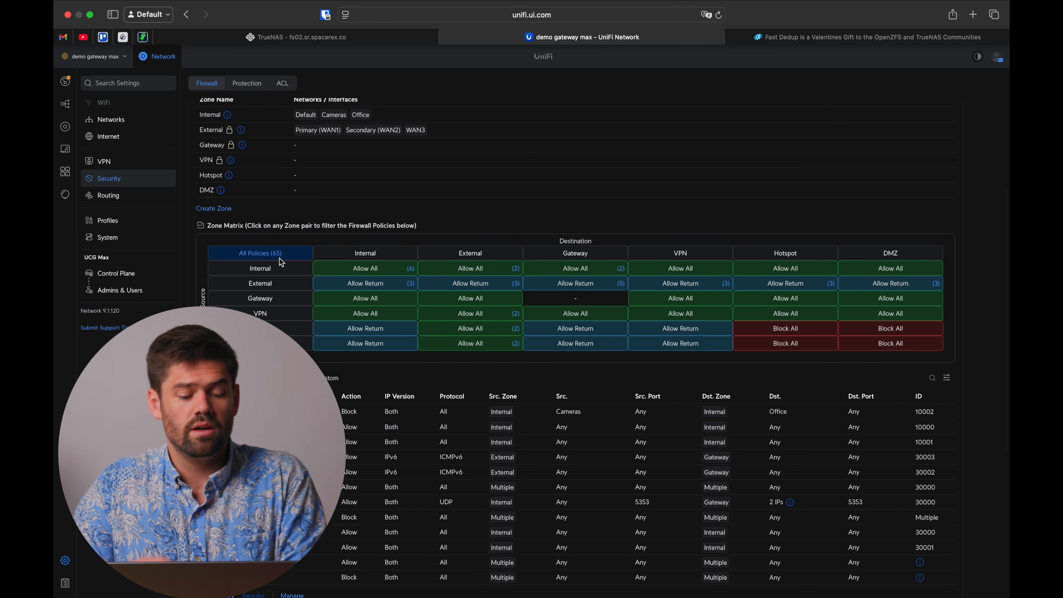
{"action": "left_click", "coordinate": [371, 272]}
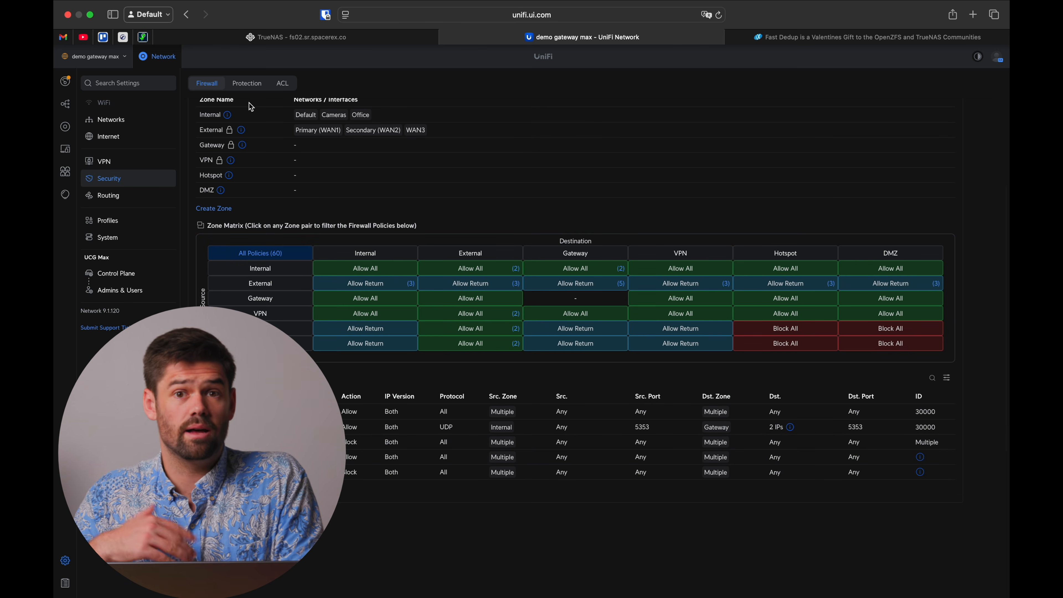
{"action": "mouse_move", "coordinate": [232, 118]}
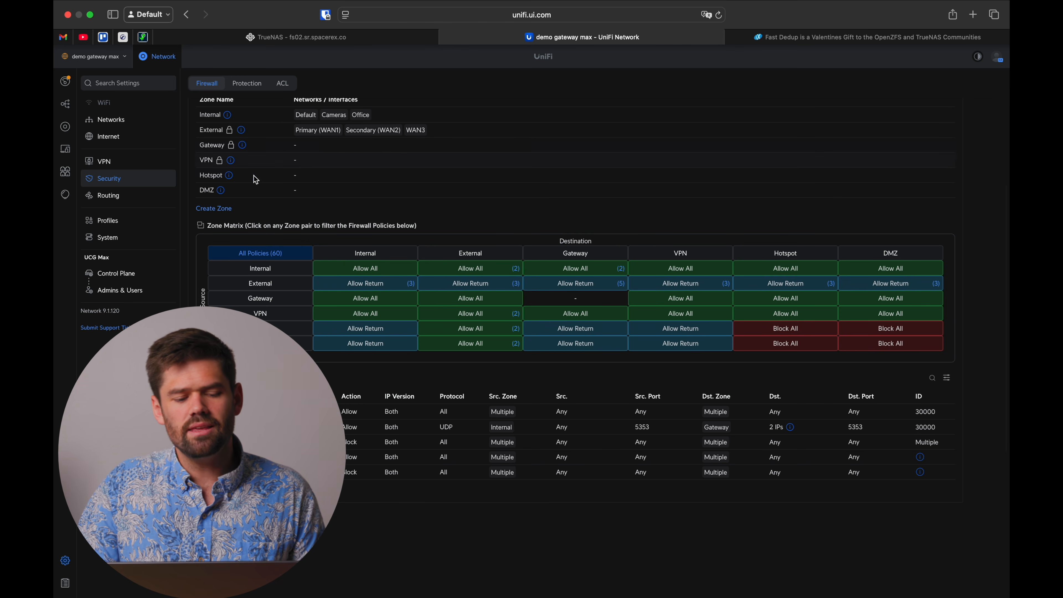
{"action": "mouse_move", "coordinate": [233, 179]}
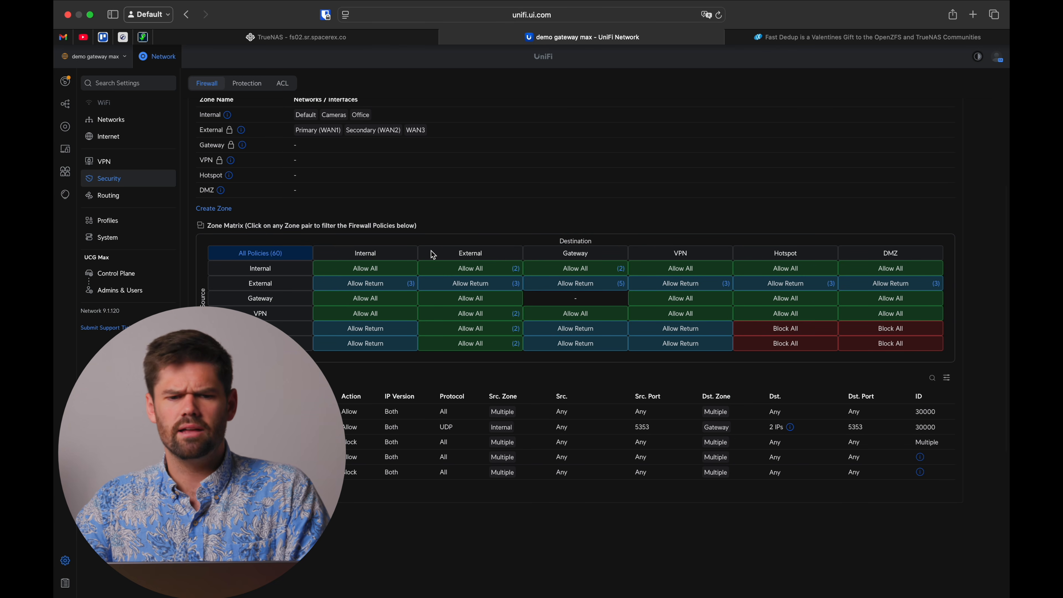
{"action": "left_click", "coordinate": [380, 351]}
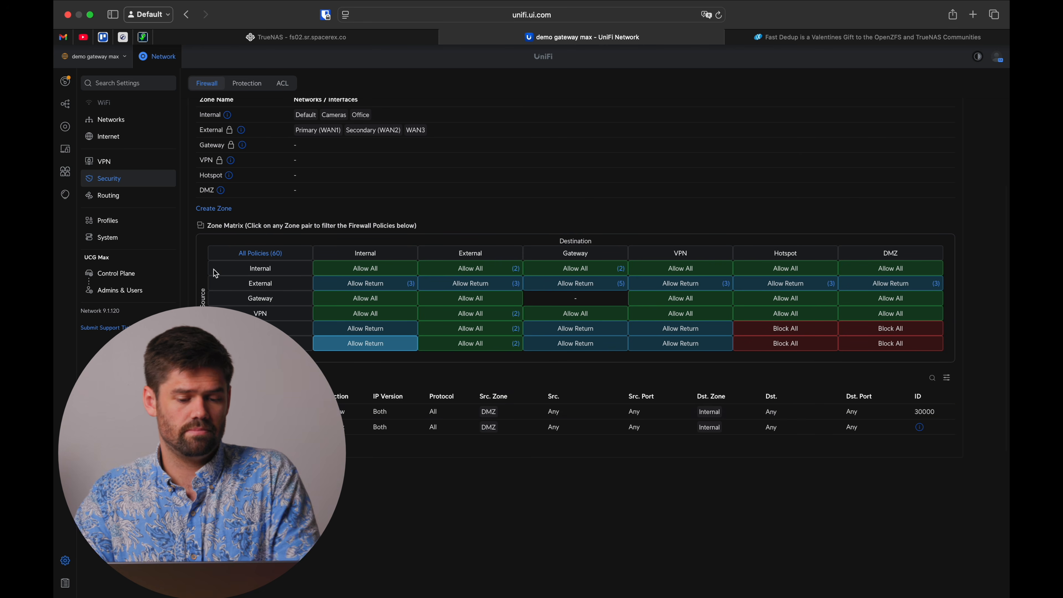
{"action": "left_click", "coordinate": [264, 253]}
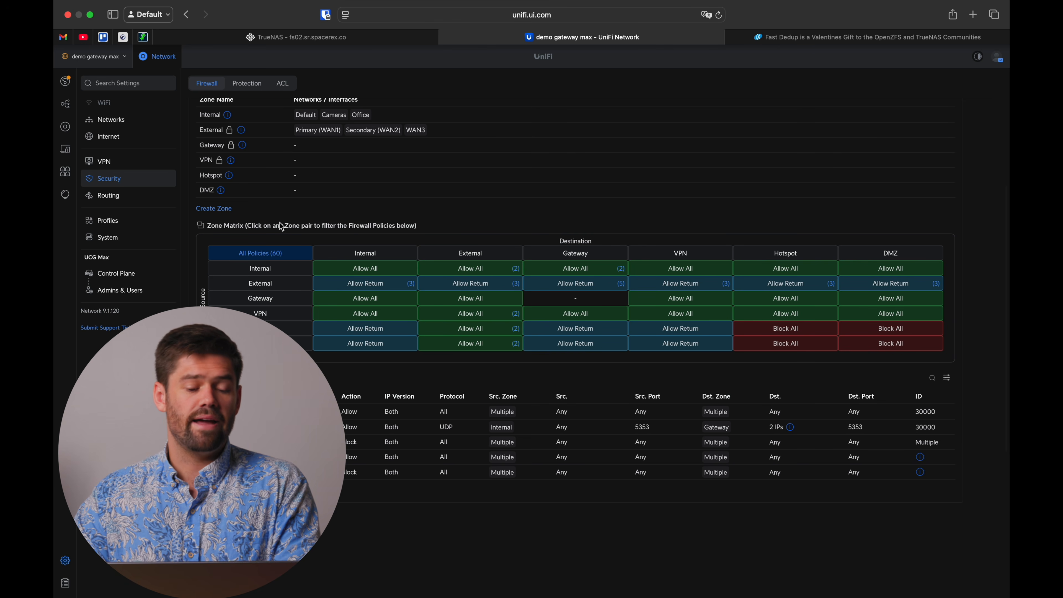
Filter the policies by several zone pairs with Internal and External as destination to compare their rules, and restore the full list
{"action": "left_click", "coordinate": [479, 269]}
{"action": "left_click", "coordinate": [405, 271]}
{"action": "left_click", "coordinate": [402, 284]}
{"action": "left_click", "coordinate": [396, 314]}
{"action": "left_click", "coordinate": [412, 331]}
{"action": "left_click", "coordinate": [463, 331]}
{"action": "left_click", "coordinate": [463, 313]}
{"action": "left_click", "coordinate": [463, 298]}
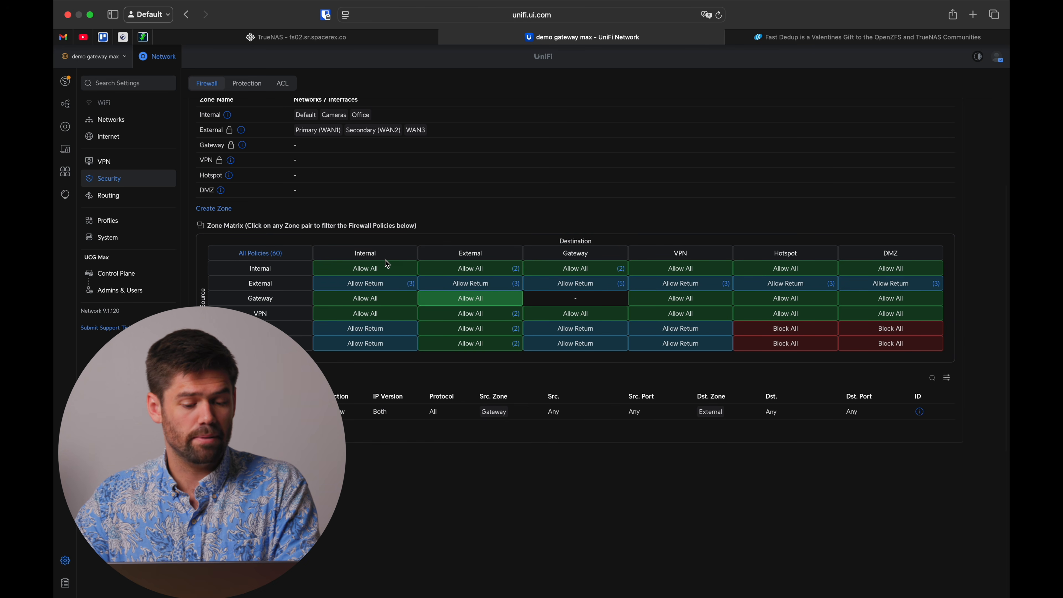
{"action": "left_click", "coordinate": [272, 254]}
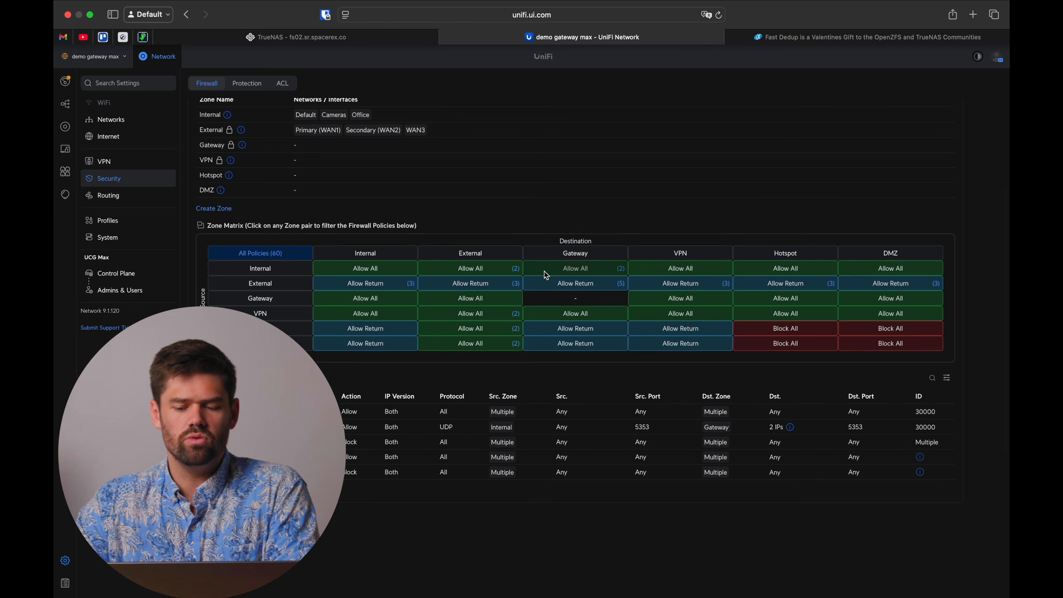
{"action": "left_click", "coordinate": [371, 272]}
{"action": "left_click", "coordinate": [268, 254]}
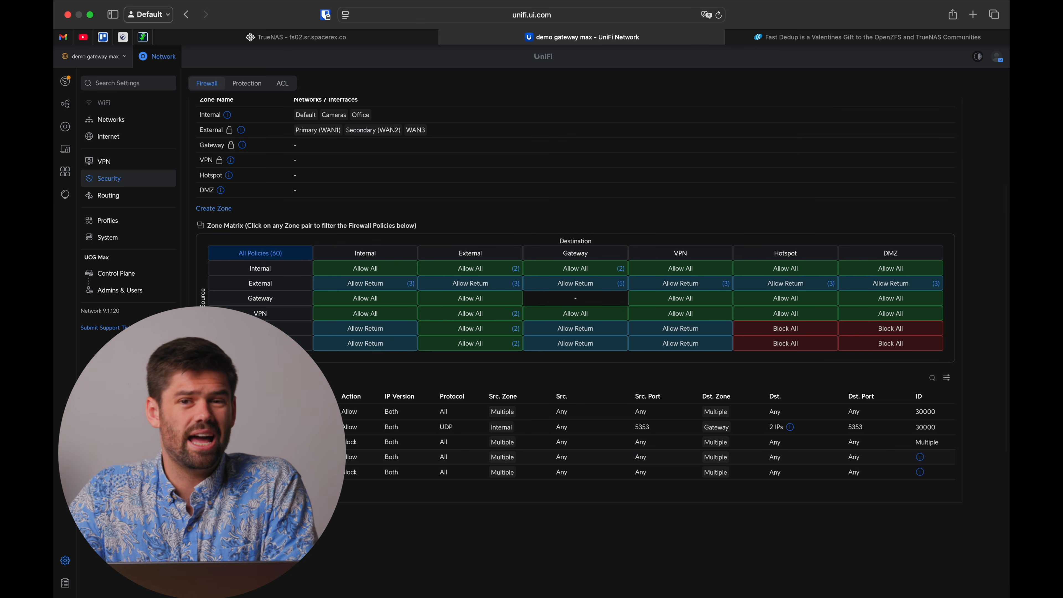
Start a new virtual network named Servers, turn off Auto-Scale Network and keep it in the Internal zone
{"action": "scroll", "coordinate": [575, 293], "scroll_direction": "up", "scroll_amount": 1}
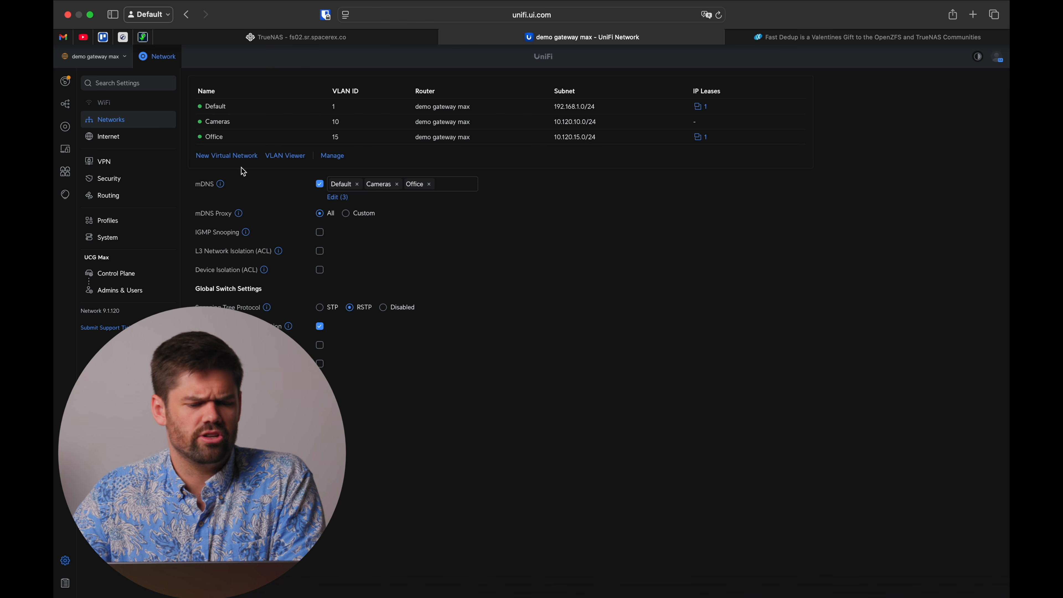
{"action": "left_click", "coordinate": [239, 158]}
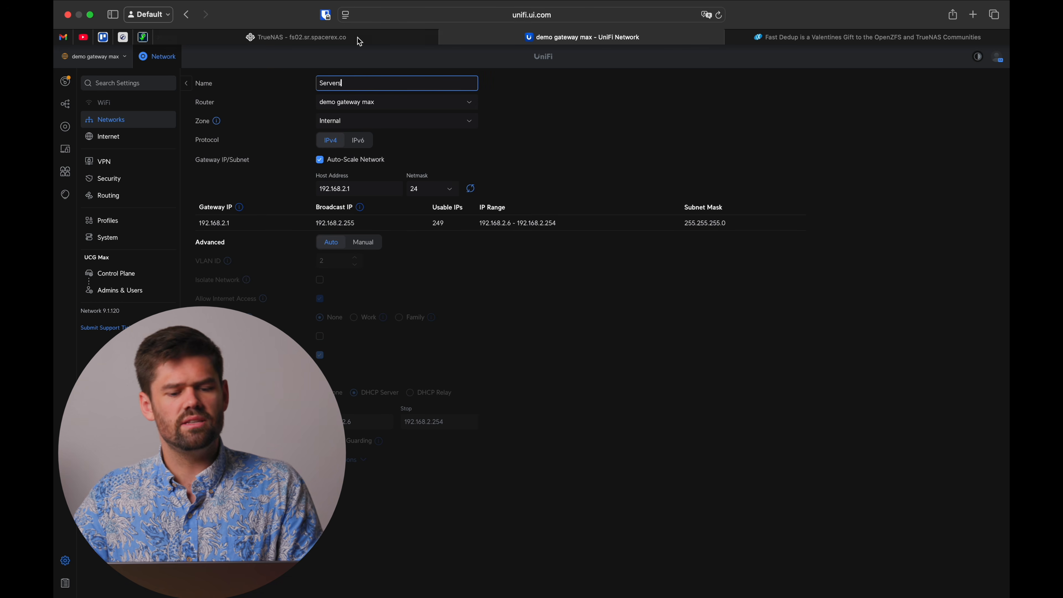
{"action": "left_click", "coordinate": [320, 160]}
{"action": "left_click", "coordinate": [351, 121]}
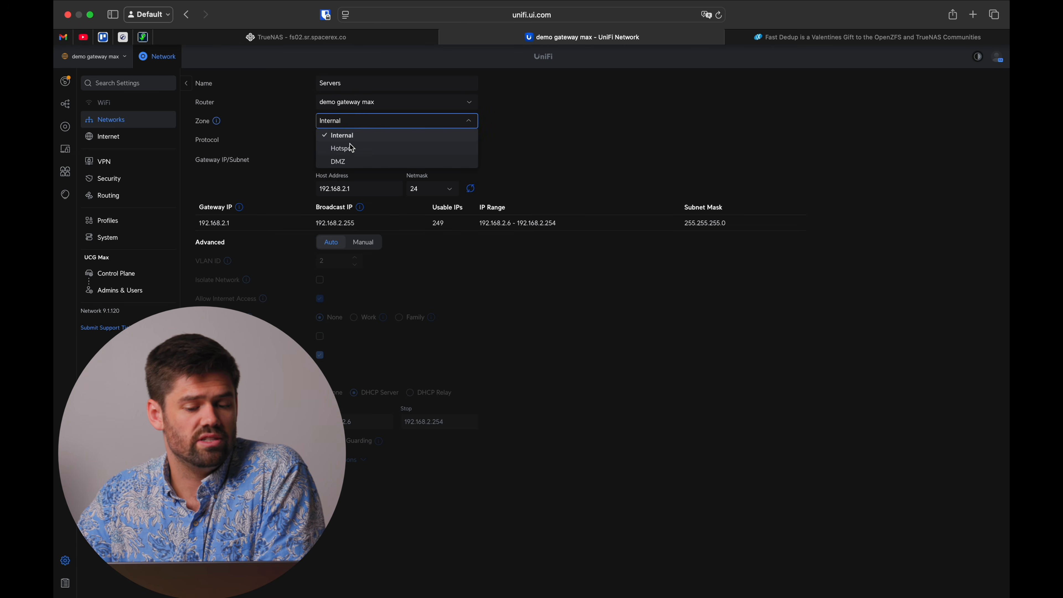
{"action": "left_click", "coordinate": [353, 134]}
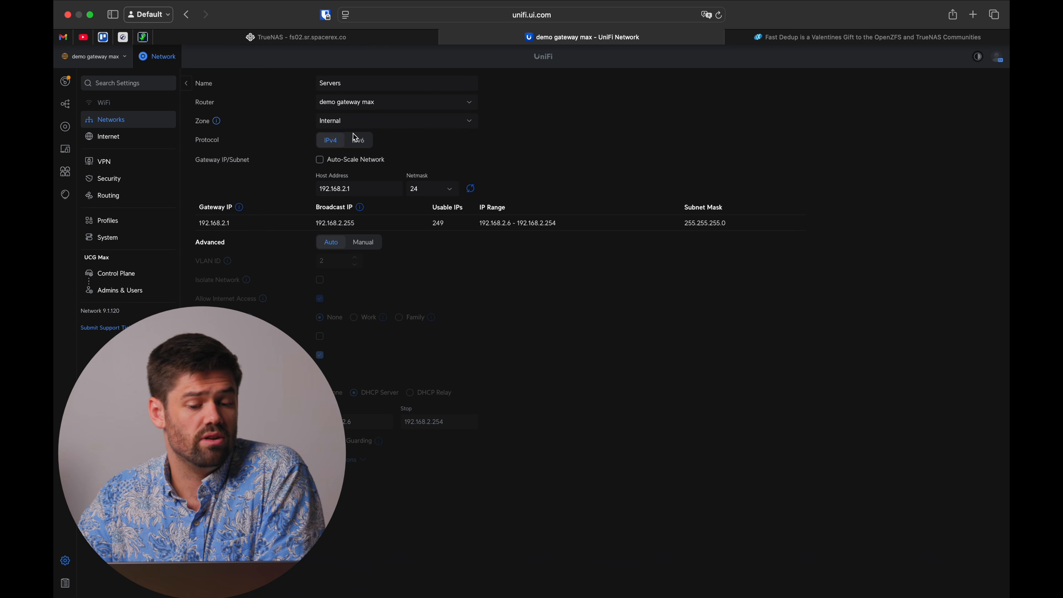
Give the Servers network host address 10.120.20.1 and a manual VLAN ID of 20, and save it
{"action": "double_click", "coordinate": [366, 189]}
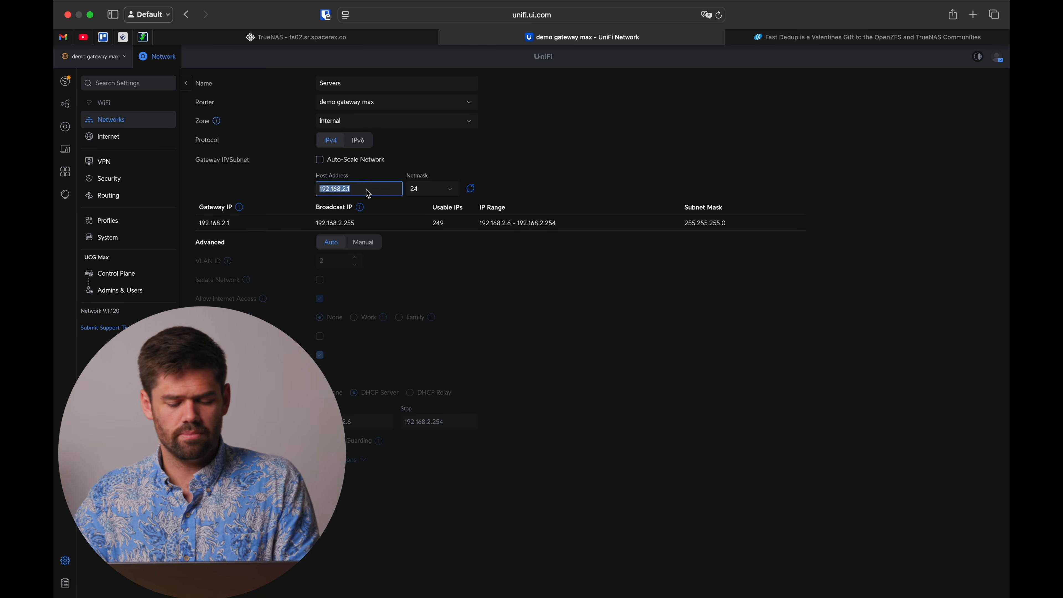
{"action": "type", "text": "10.120.20.1"}
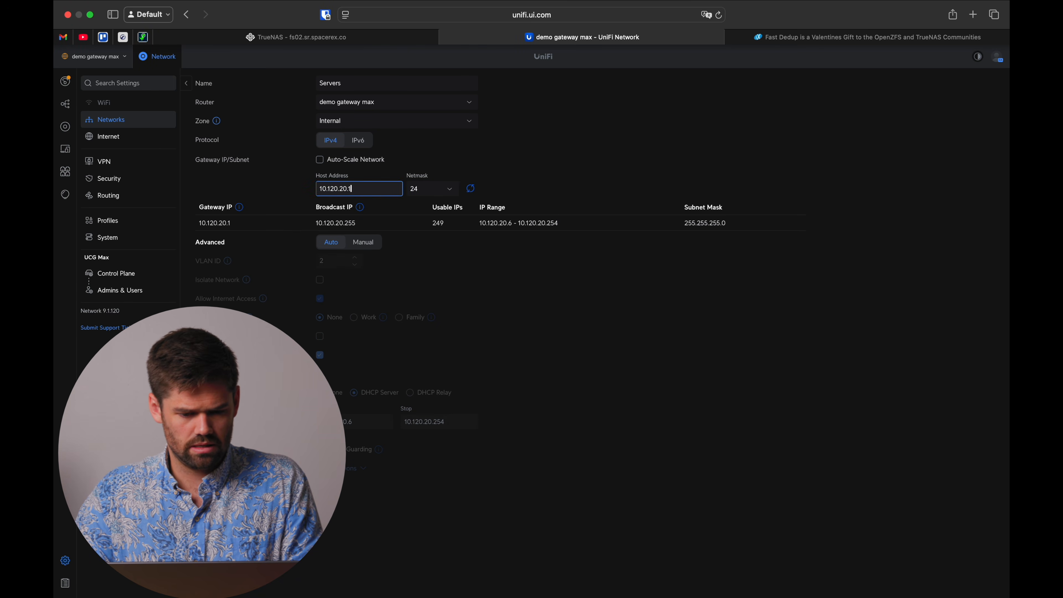
{"action": "left_click", "coordinate": [363, 242]}
{"action": "left_click", "coordinate": [327, 262]}
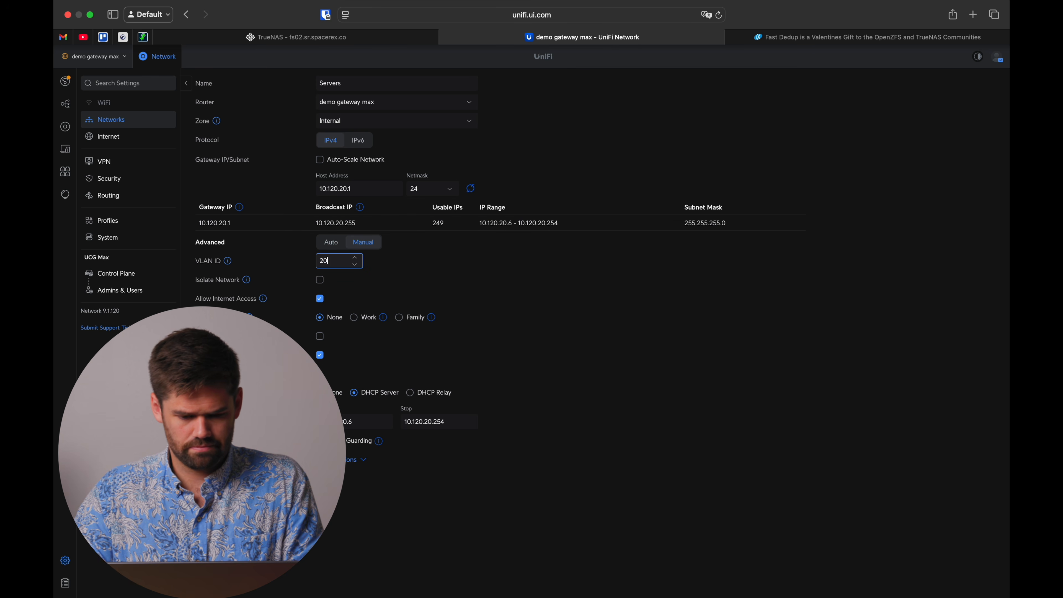
{"action": "double_click", "coordinate": [360, 89]}
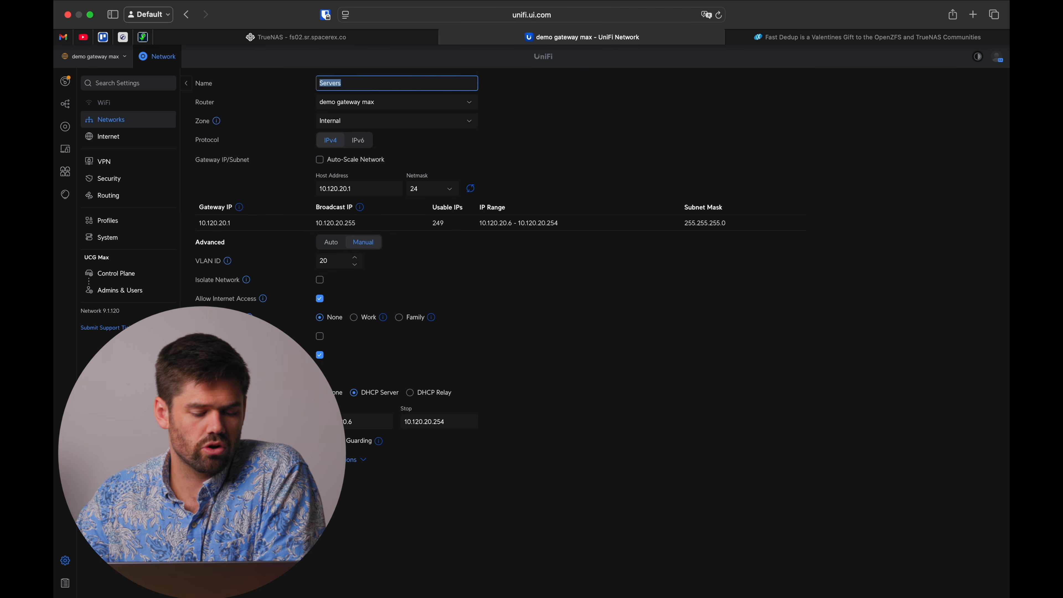
{"action": "key", "text": "Return"}
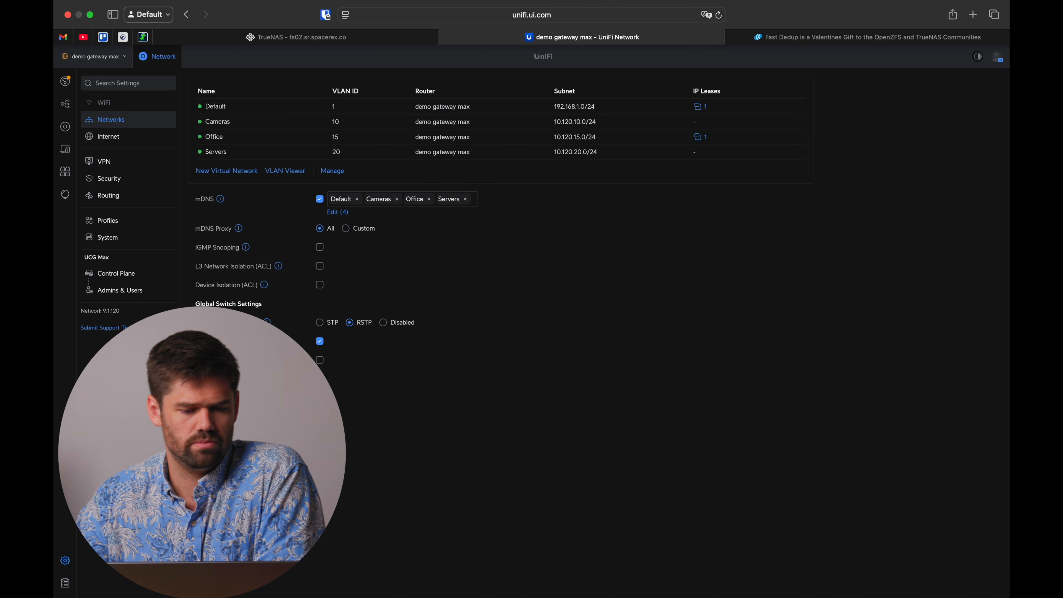
Check the firewall zone list for the networks assigned to the Internal zone
{"action": "left_click", "coordinate": [146, 183]}
{"action": "scroll", "coordinate": [362, 252], "scroll_direction": "down", "scroll_amount": 1}
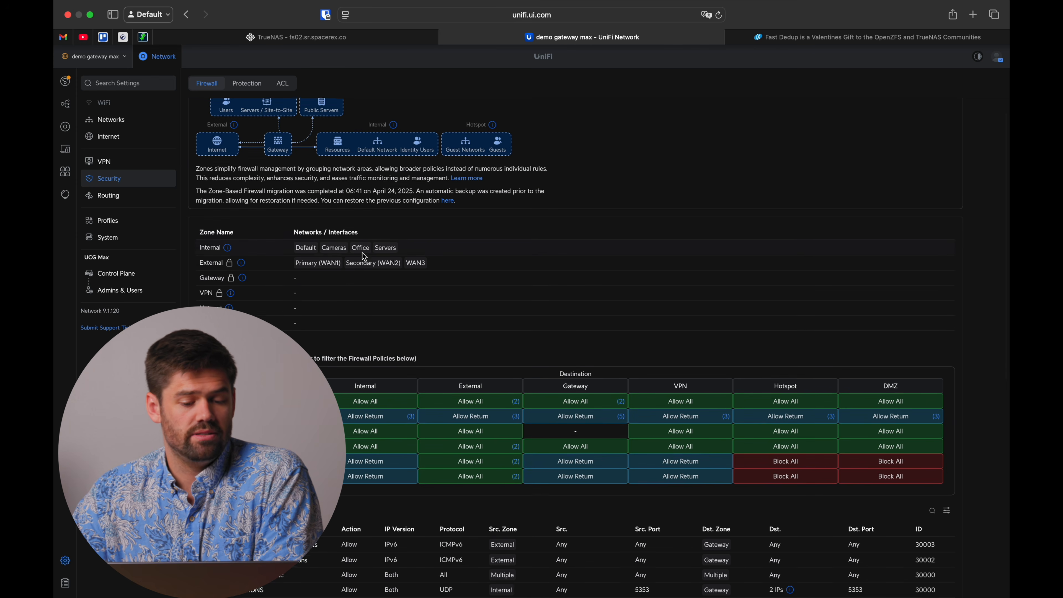
{"action": "scroll", "coordinate": [362, 253], "scroll_direction": "up", "scroll_amount": 1}
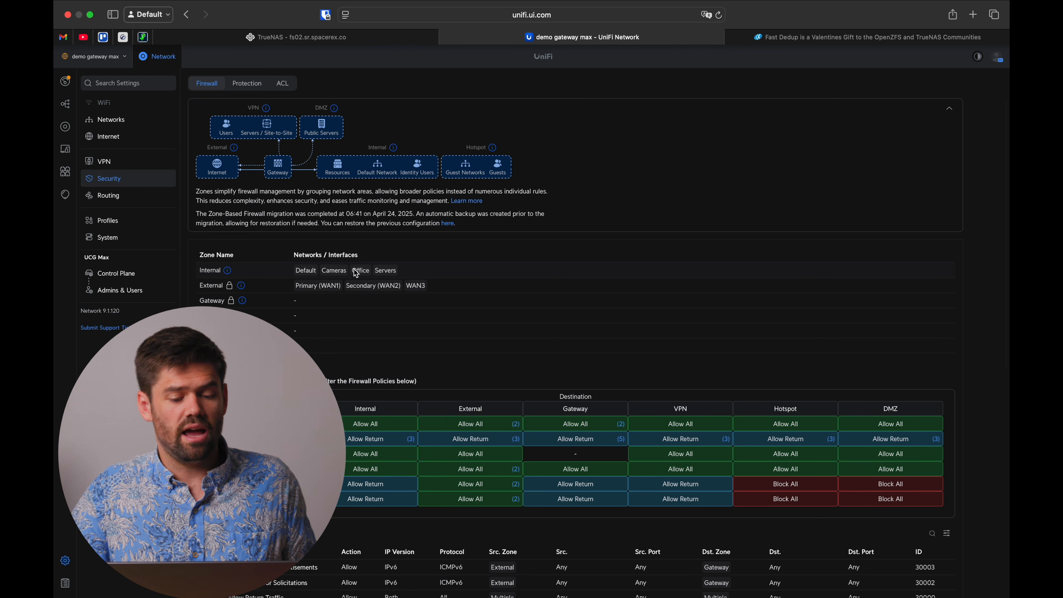
Start a new virtual network named Guest and keep it in the Internal zone
{"action": "left_click", "coordinate": [123, 126]}
{"action": "left_click", "coordinate": [241, 170]}
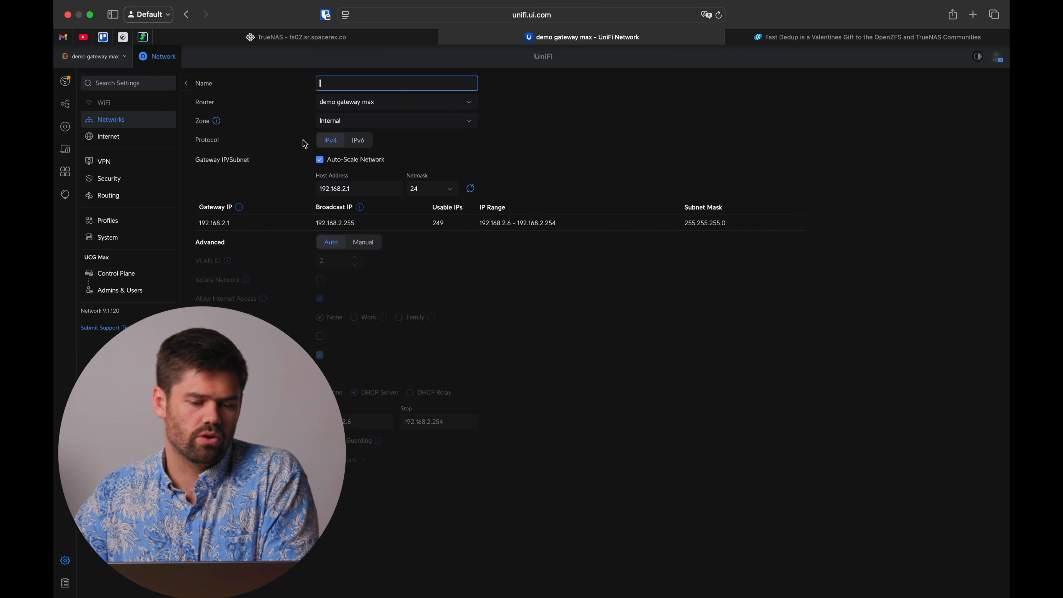
{"action": "type", "text": "Guest"}
{"action": "left_click", "coordinate": [387, 122]}
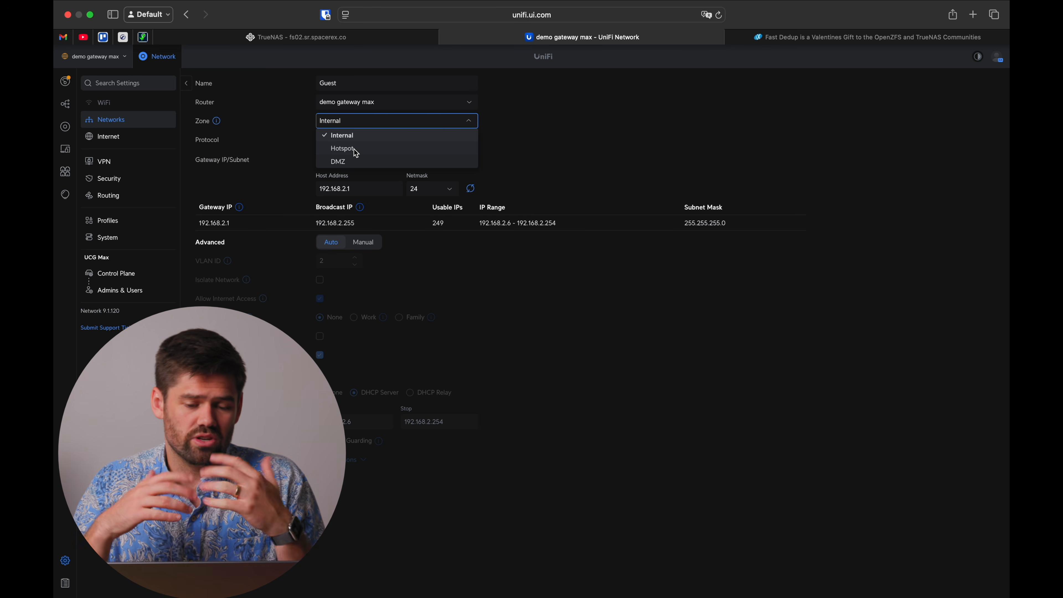
{"action": "left_click", "coordinate": [528, 137]}
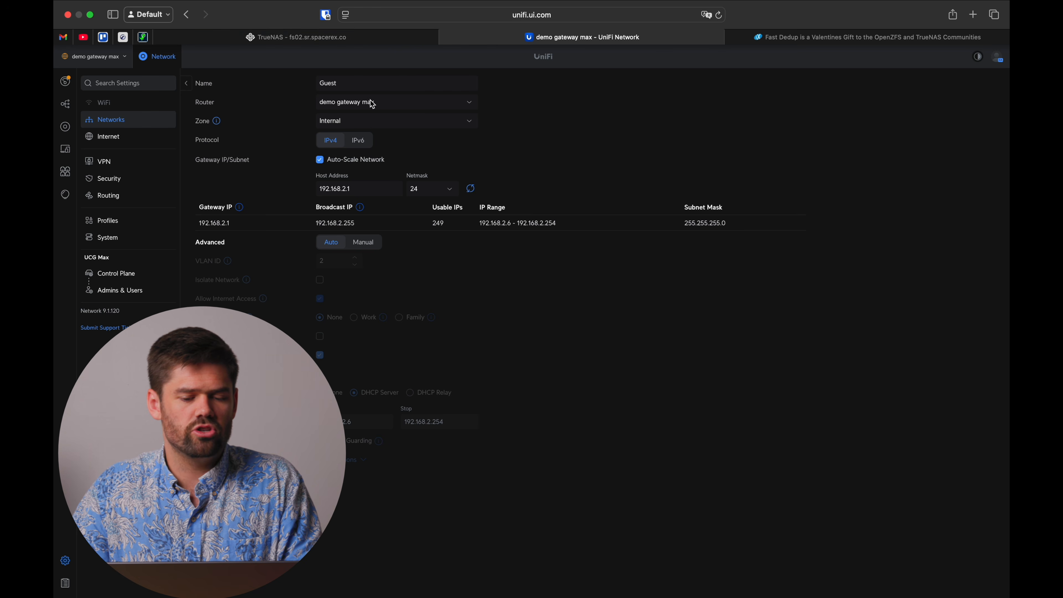
Turn off Auto-Scale for the Guest network, set host address 10.120.5.1 and manual VLAN ID 5, and save it
{"action": "triple_click", "coordinate": [360, 189]}
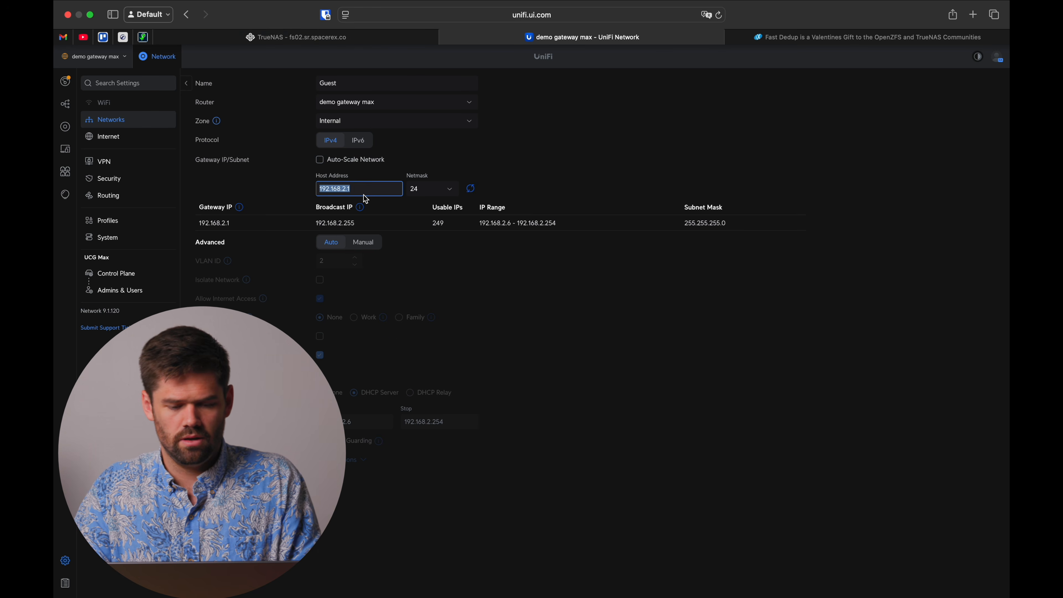
{"action": "type", "text": "10.120"}
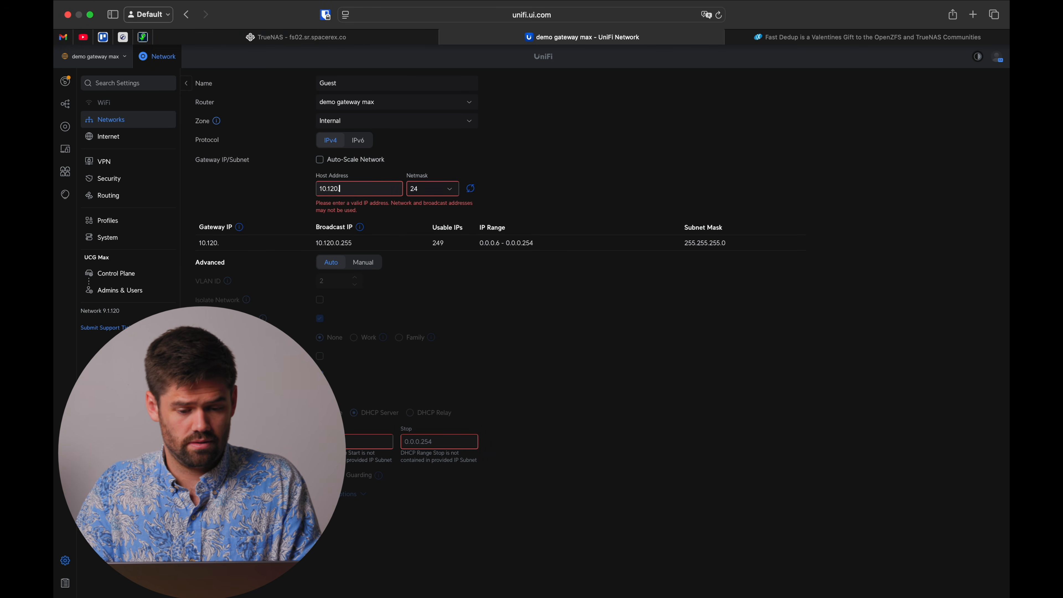
{"action": "type", "text": ".5.1"}
{"action": "left_click", "coordinate": [365, 244]}
{"action": "double_click", "coordinate": [326, 261]}
{"action": "type", "text": "5"}
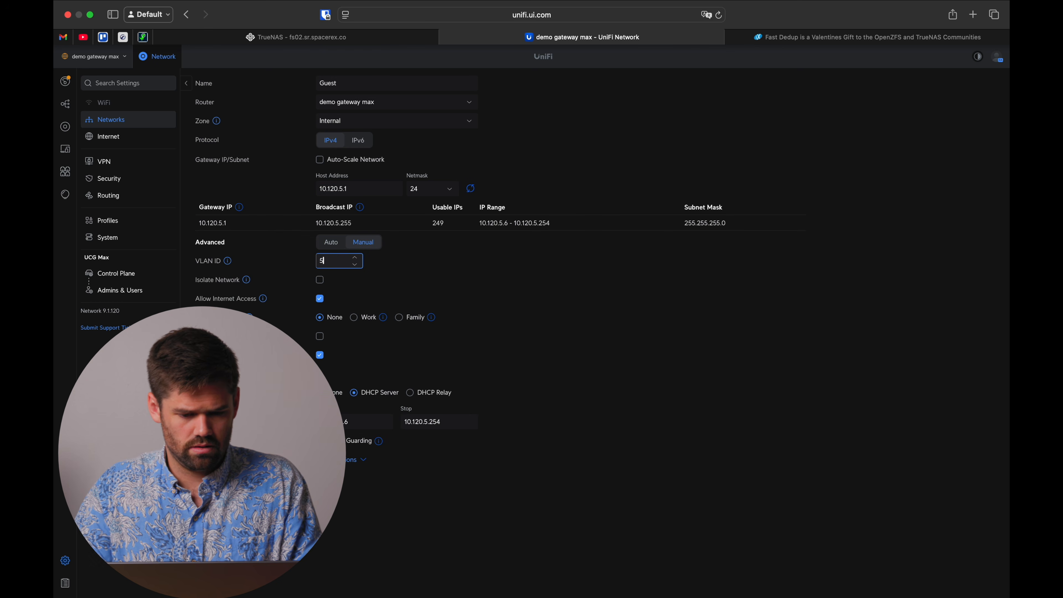
{"action": "left_click", "coordinate": [231, 279]}
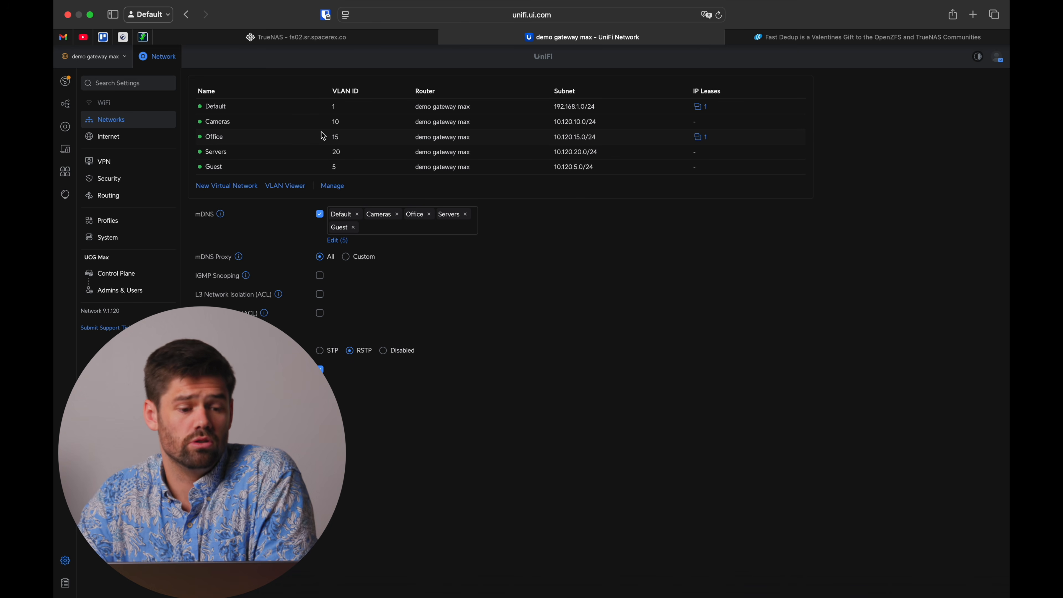
Start a new firewall zone named Untrusted in the security settings
{"action": "left_click", "coordinate": [138, 177]}
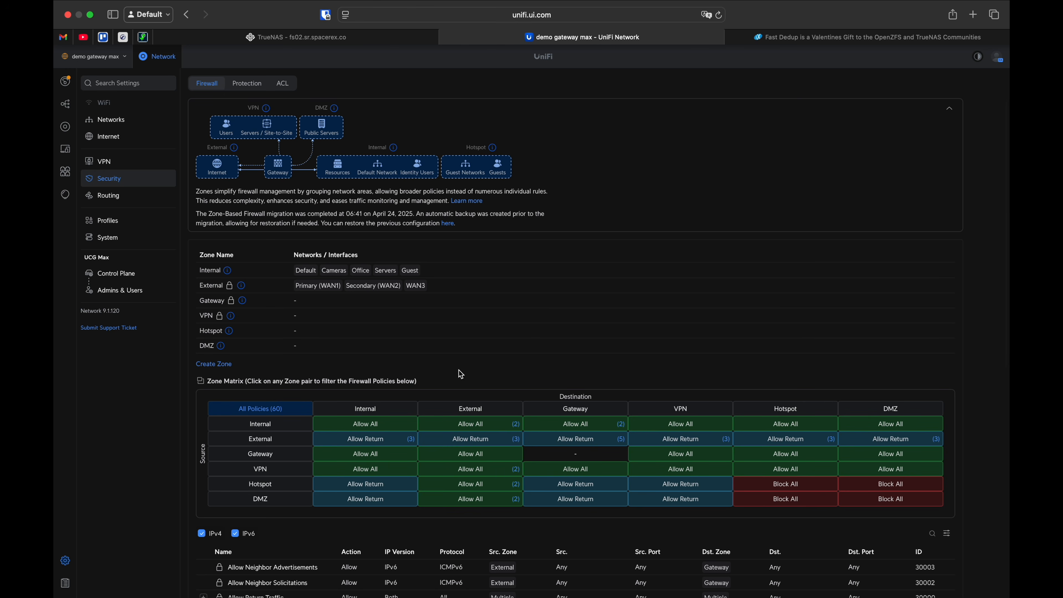
{"action": "left_click", "coordinate": [226, 365]}
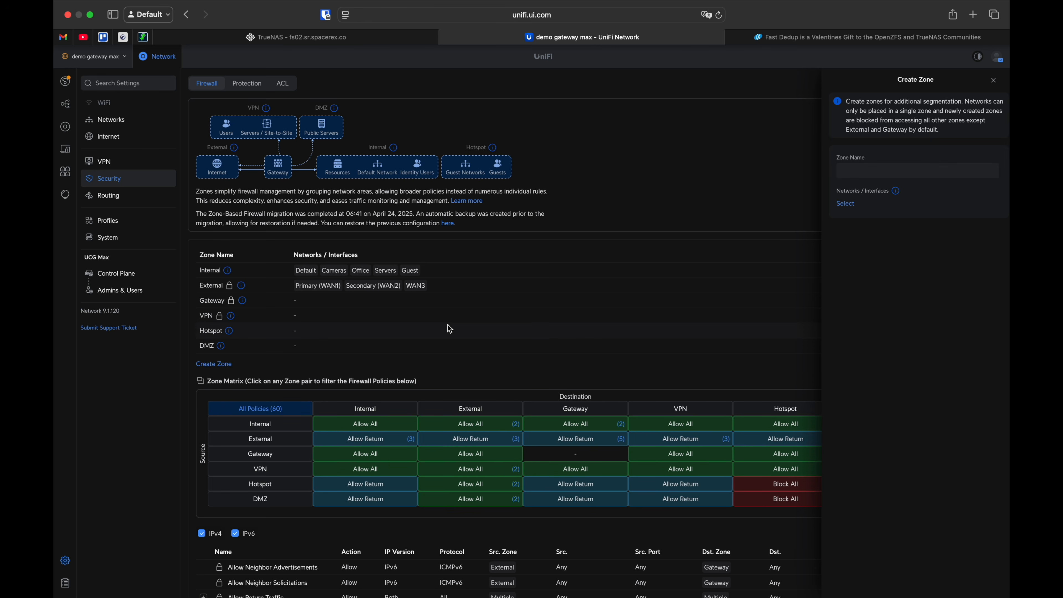
{"action": "left_click", "coordinate": [858, 178]}
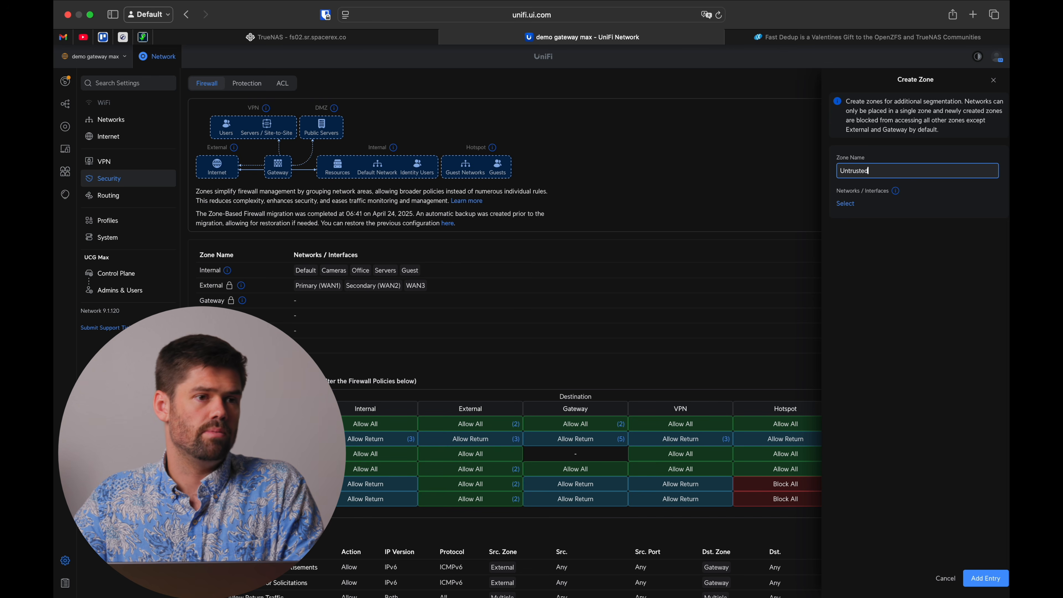
Assign the Guest and Cameras networks to the Untrusted zone, add the zone and approve moving the networks
{"action": "left_click", "coordinate": [847, 205]}
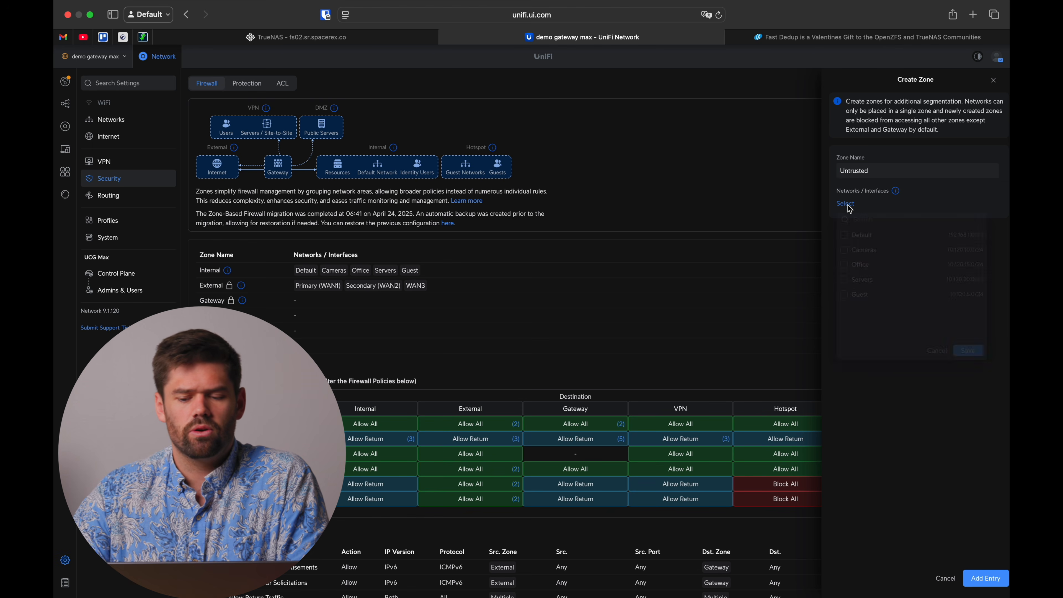
{"action": "left_click", "coordinate": [849, 296]}
{"action": "left_click", "coordinate": [845, 251]}
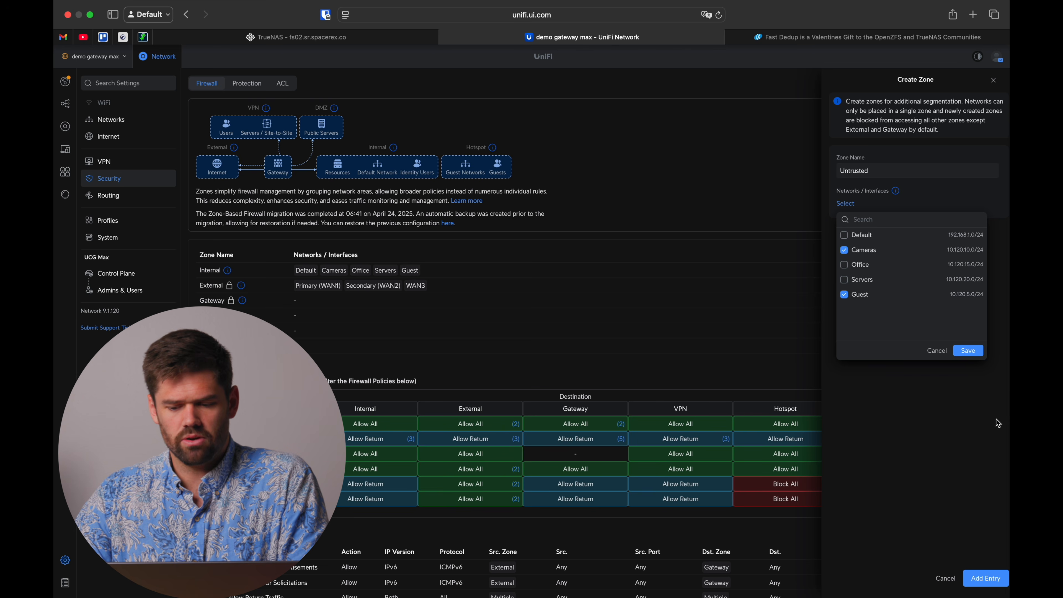
{"action": "left_click", "coordinate": [969, 352]}
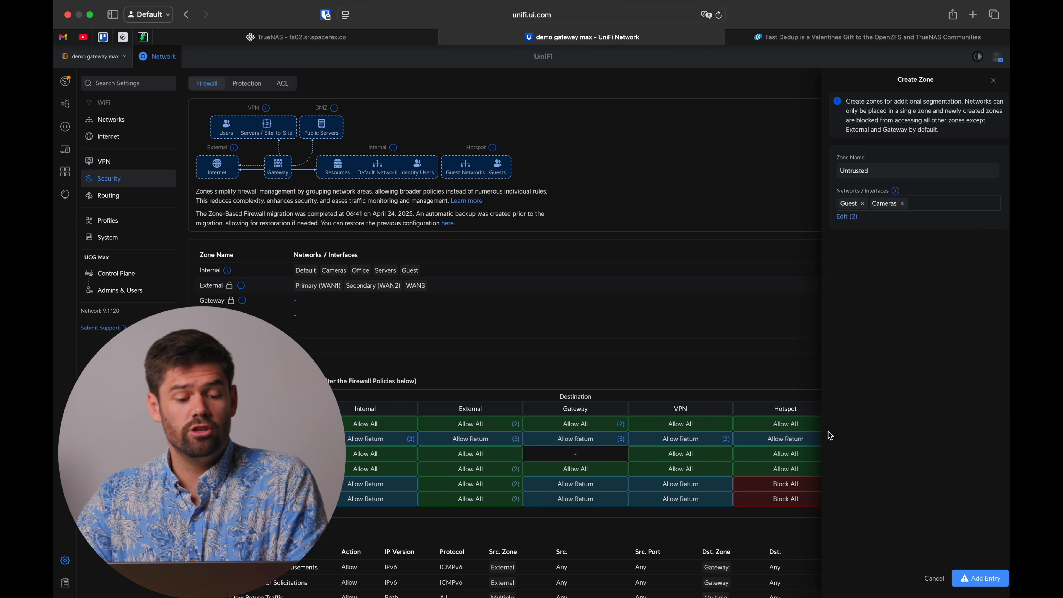
{"action": "left_click", "coordinate": [986, 579]}
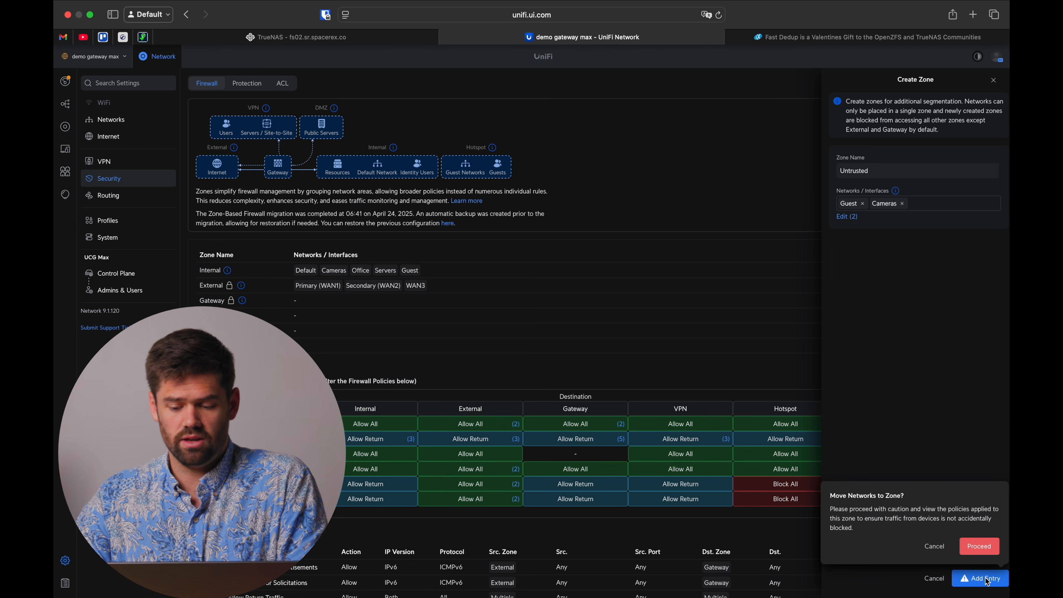
{"action": "left_click", "coordinate": [981, 547]}
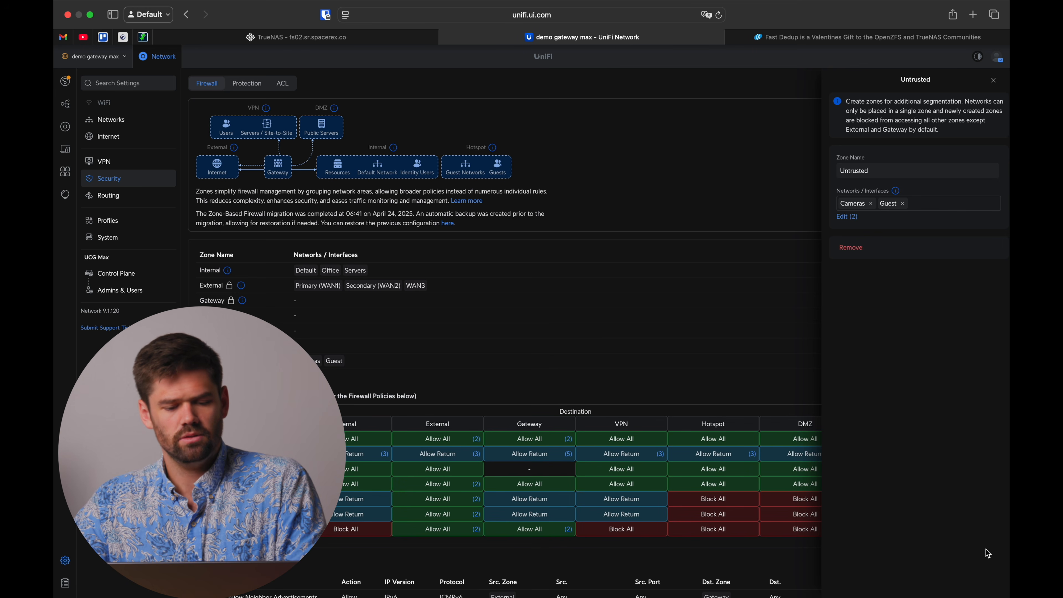
{"action": "left_click", "coordinate": [994, 81]}
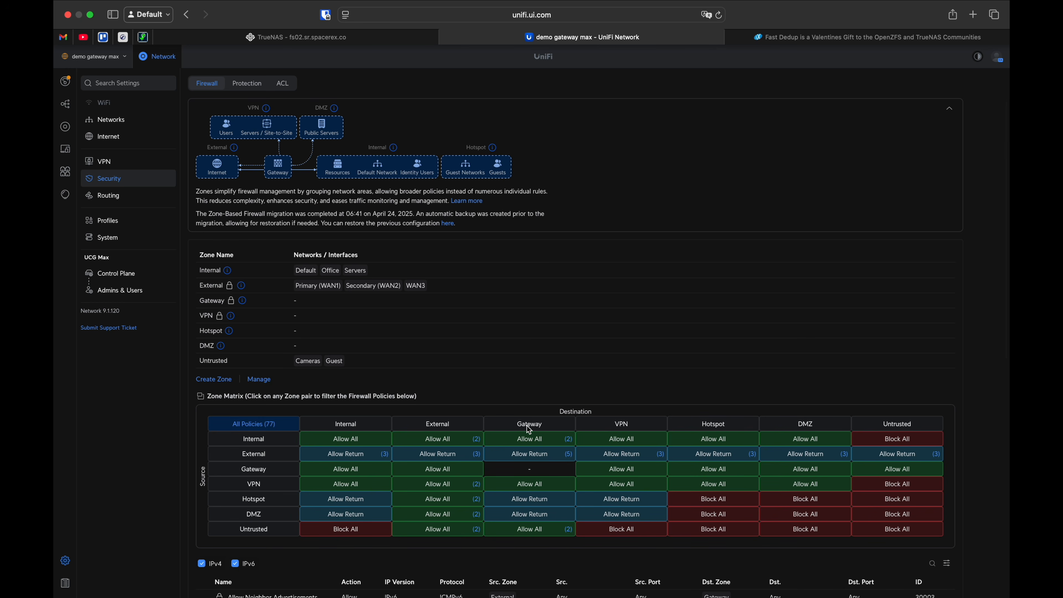
Filter the firewall policies from Untrusted to Gateway, VPN and Internal to examine the new zone's default rules
{"action": "left_click", "coordinate": [555, 532]}
{"action": "scroll", "coordinate": [556, 531], "scroll_direction": "down", "scroll_amount": 3}
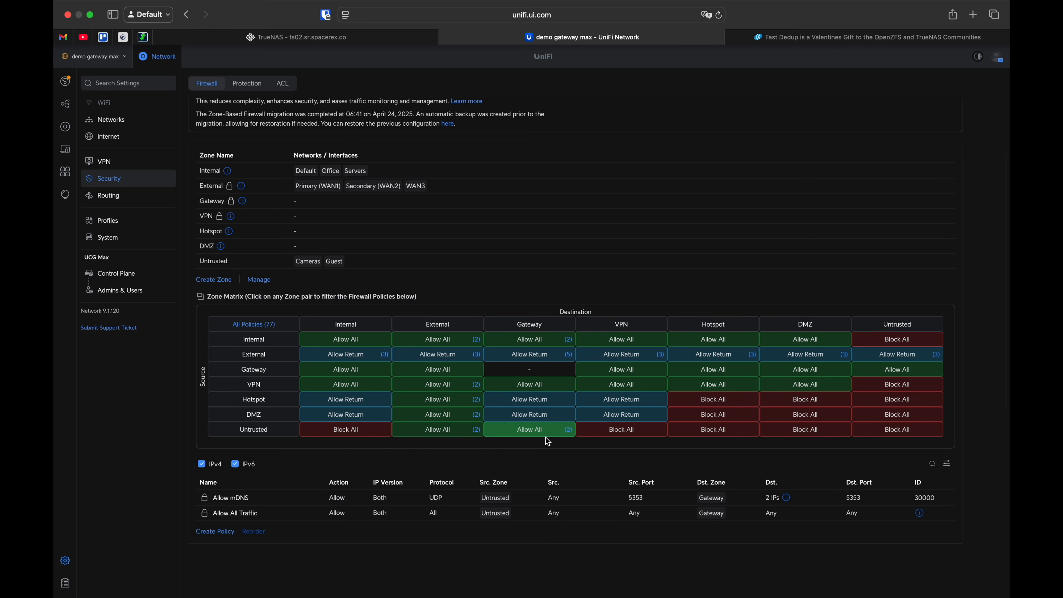
{"action": "left_click", "coordinate": [617, 429]}
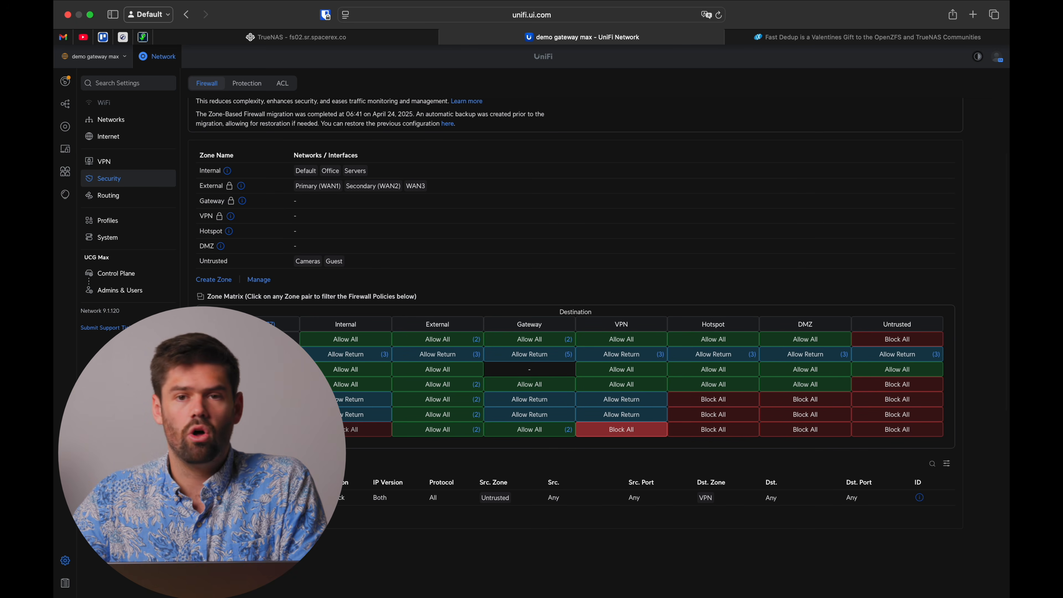
{"action": "left_click", "coordinate": [334, 429]}
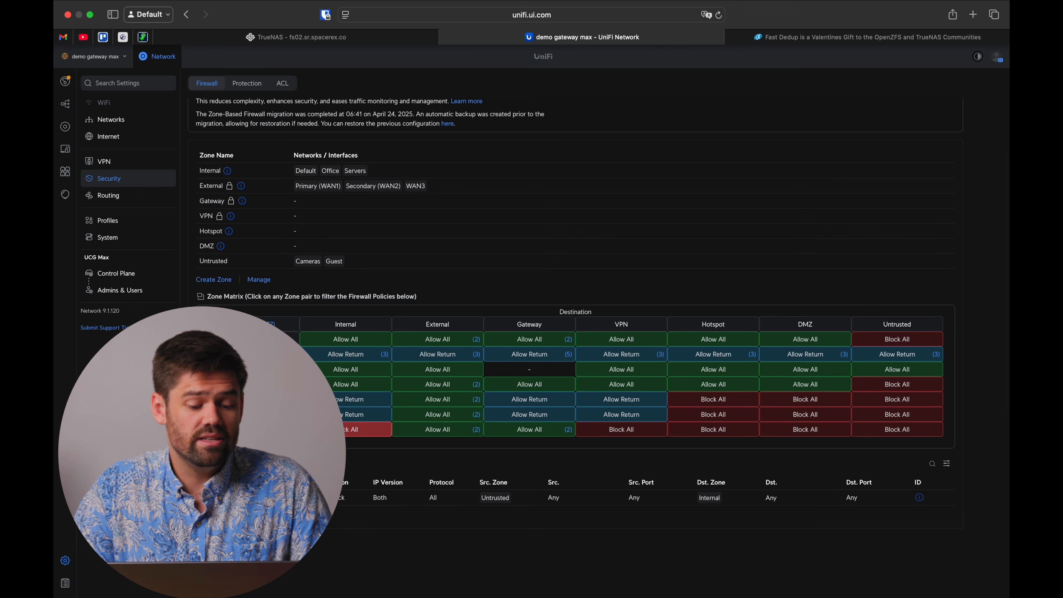
{"action": "scroll", "coordinate": [450, 422], "scroll_direction": "up", "scroll_amount": 3}
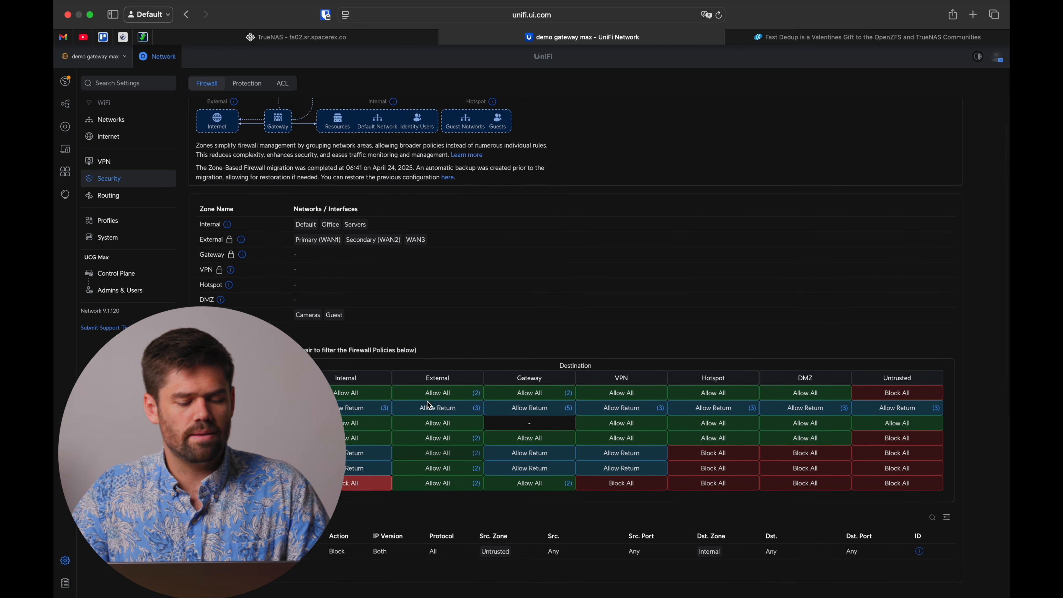
Filter the policies from Internal to Untrusted and start a new policy with Internal as the source zone
{"action": "scroll", "coordinate": [429, 405], "scroll_direction": "down", "scroll_amount": 3}
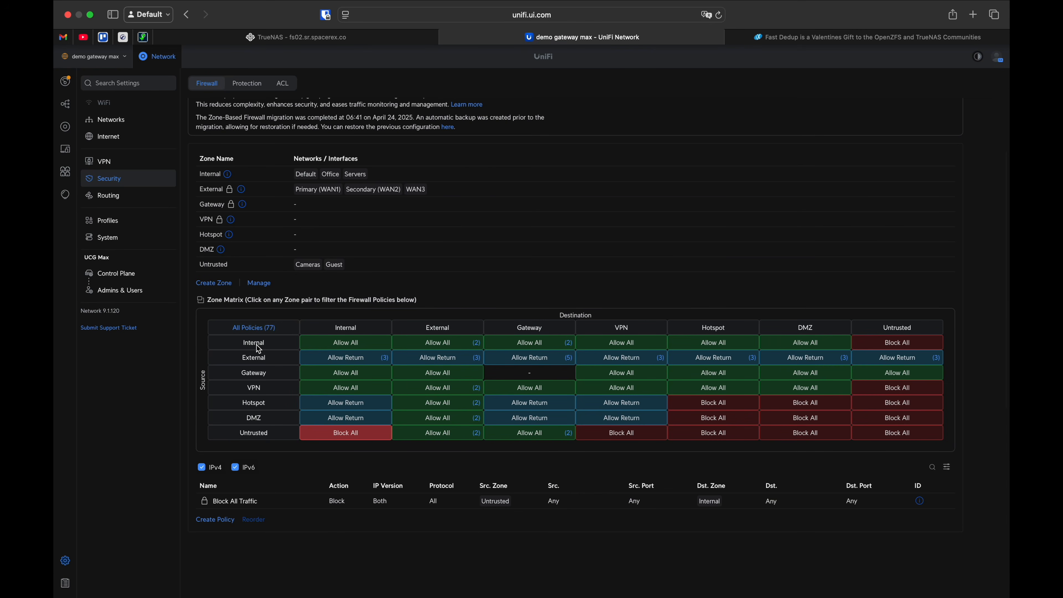
{"action": "left_click", "coordinate": [910, 345]}
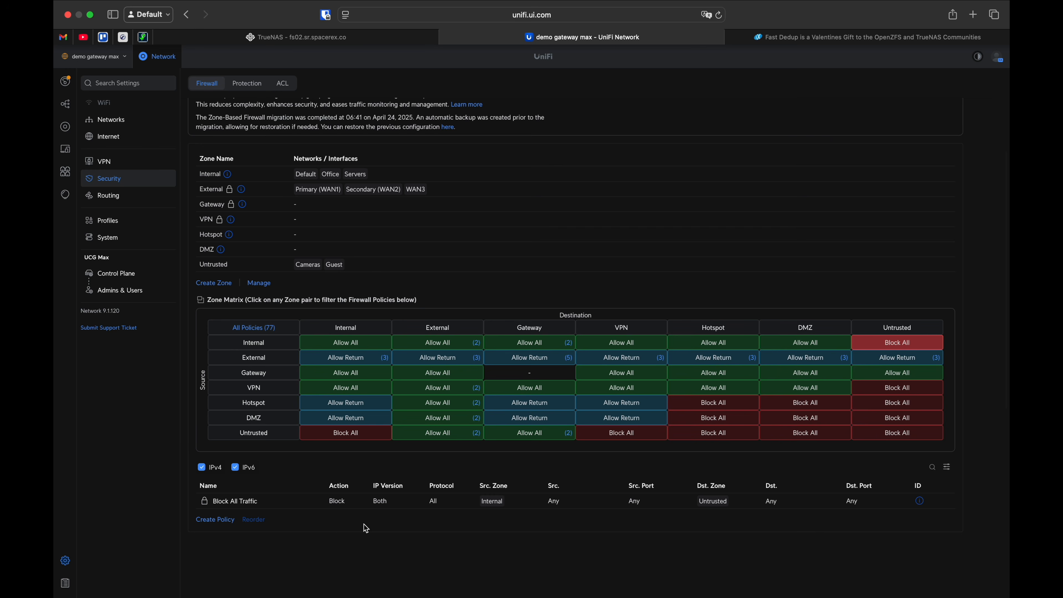
{"action": "left_click", "coordinate": [219, 520]}
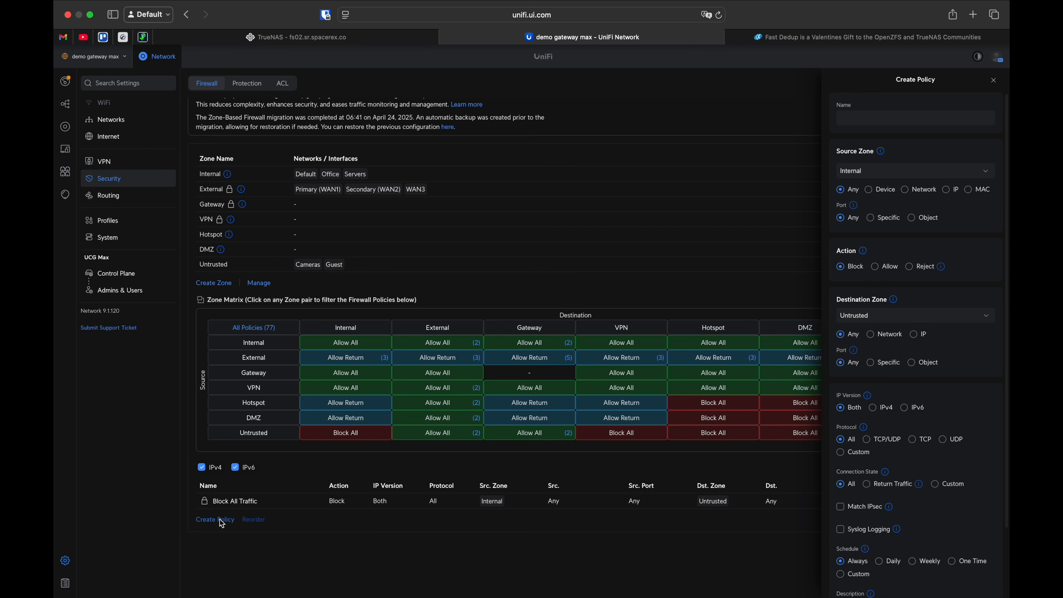
{"action": "left_click", "coordinate": [889, 171]}
{"action": "left_click", "coordinate": [888, 186]}
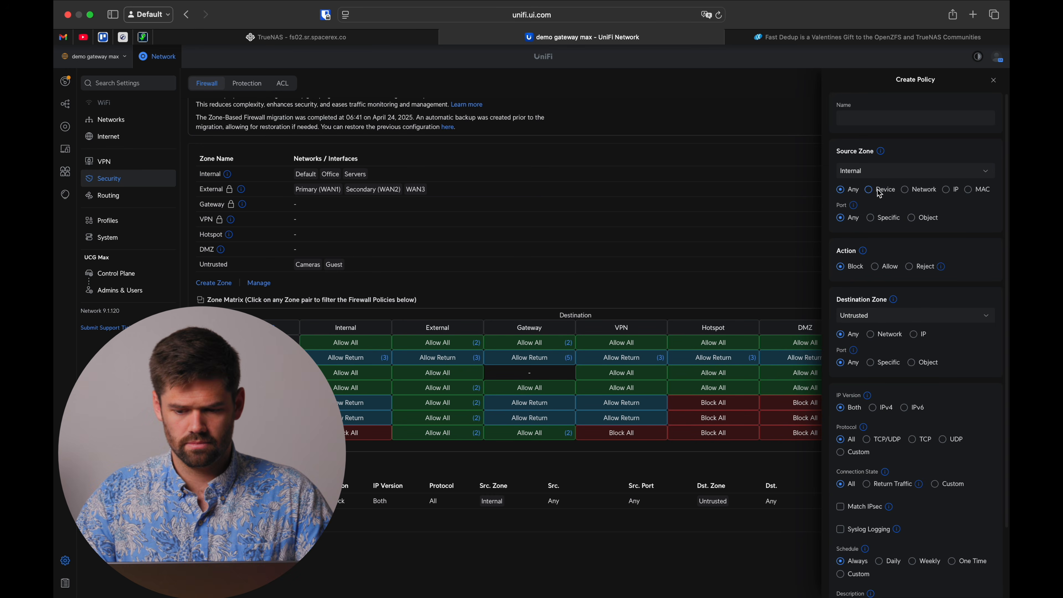
Match the new policy's source by network and restrict it to the Servers network
{"action": "left_click", "coordinate": [919, 193]}
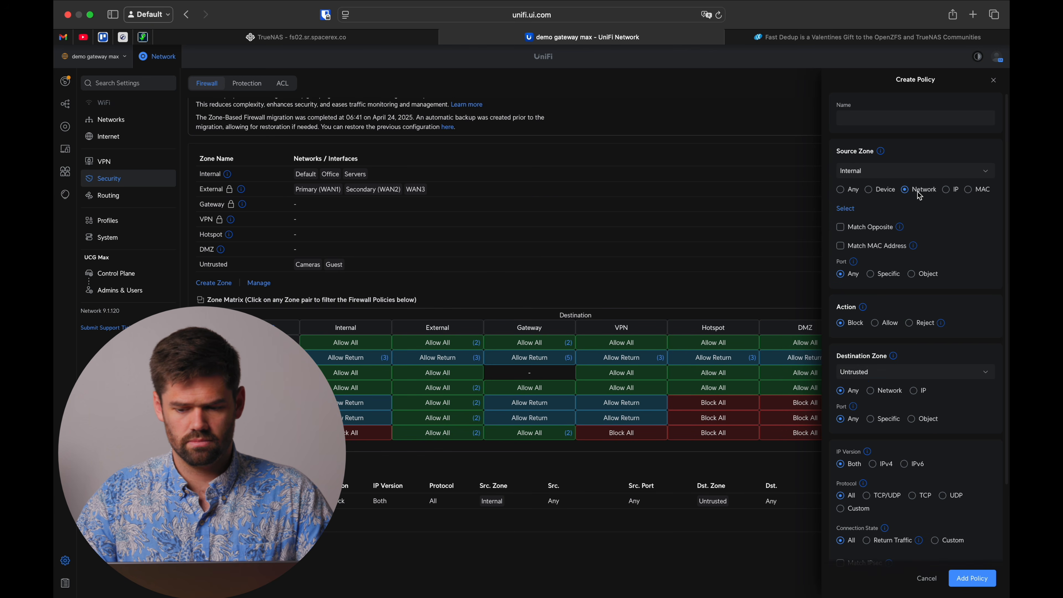
{"action": "left_click", "coordinate": [879, 191]}
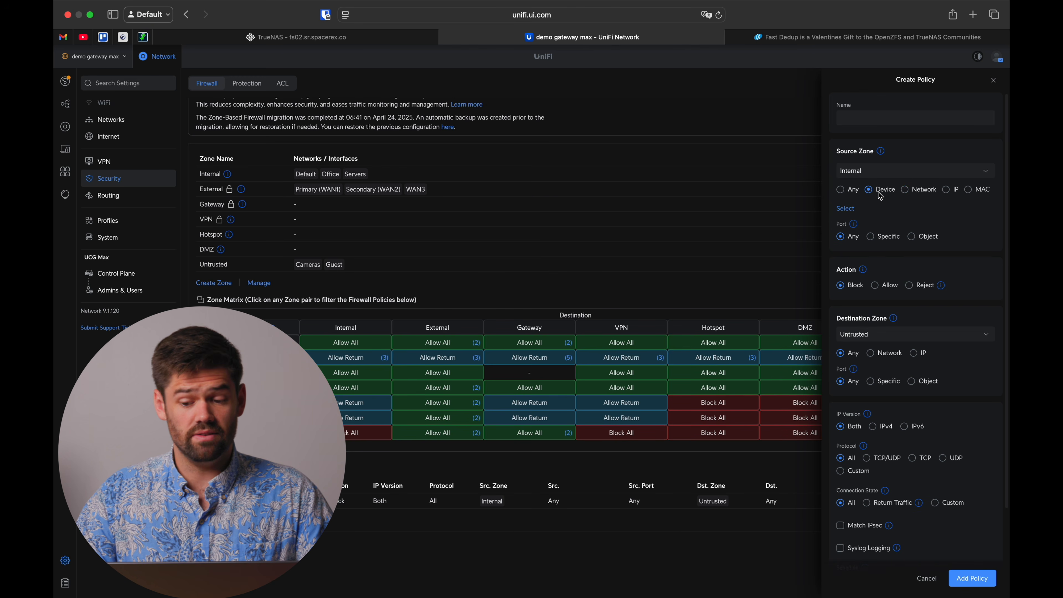
{"action": "left_click", "coordinate": [855, 209]}
{"action": "left_click", "coordinate": [911, 198]}
{"action": "left_click", "coordinate": [846, 208]}
{"action": "left_click", "coordinate": [843, 269]}
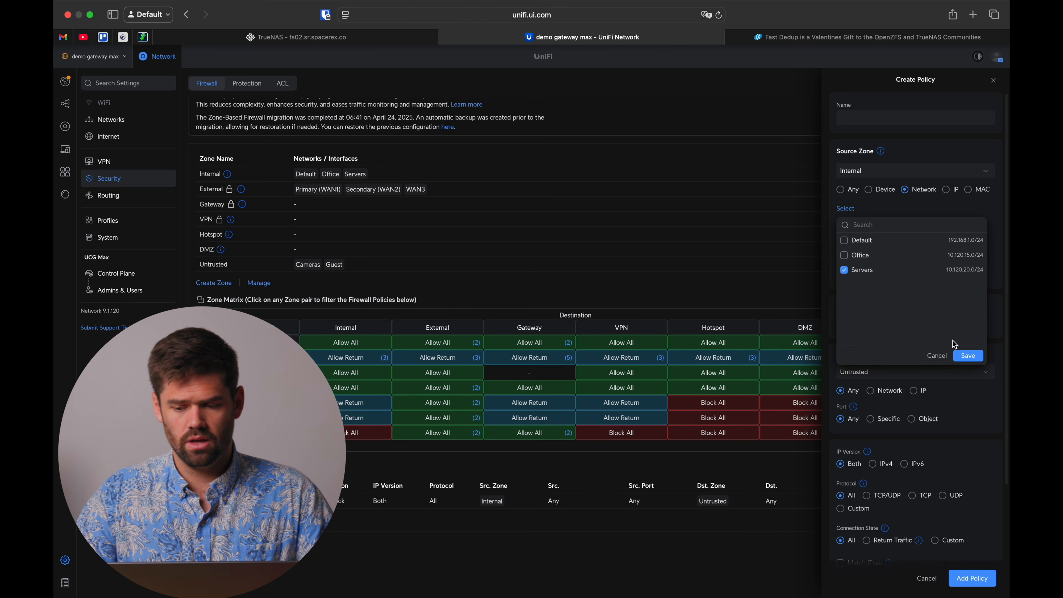
{"action": "left_click", "coordinate": [971, 360]}
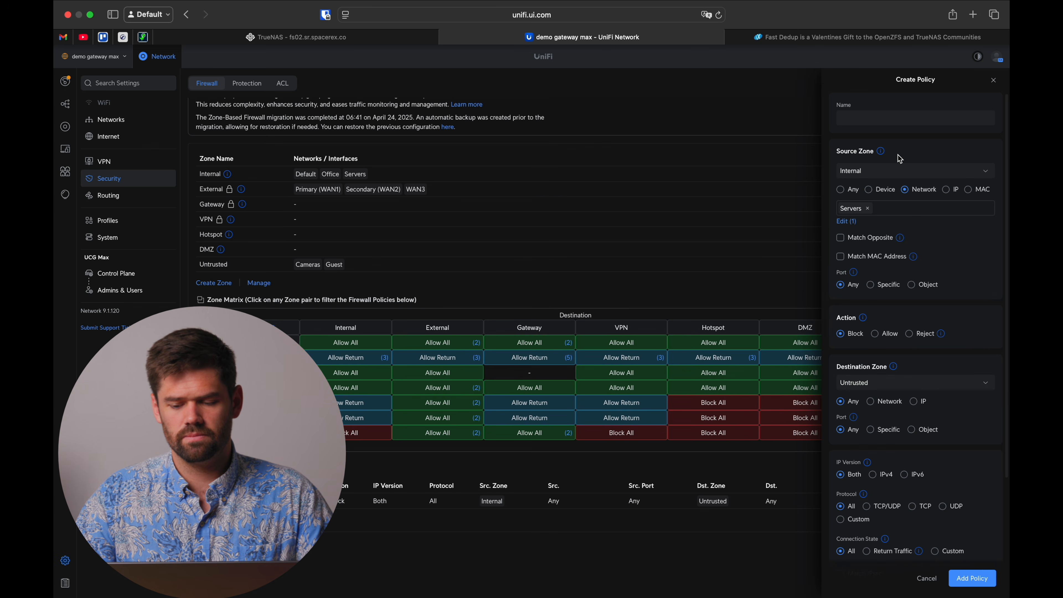
Set the policy action to Allow and keep Untrusted as the destination zone
{"action": "left_click", "coordinate": [888, 334]}
{"action": "scroll", "coordinate": [887, 335], "scroll_direction": "down", "scroll_amount": 2}
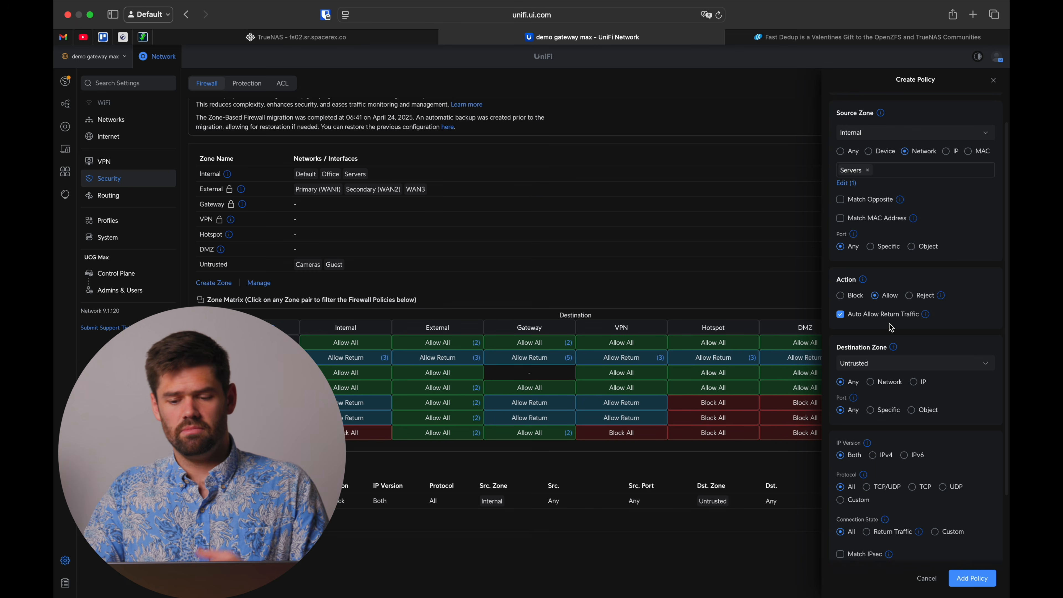
{"action": "left_click", "coordinate": [912, 364]}
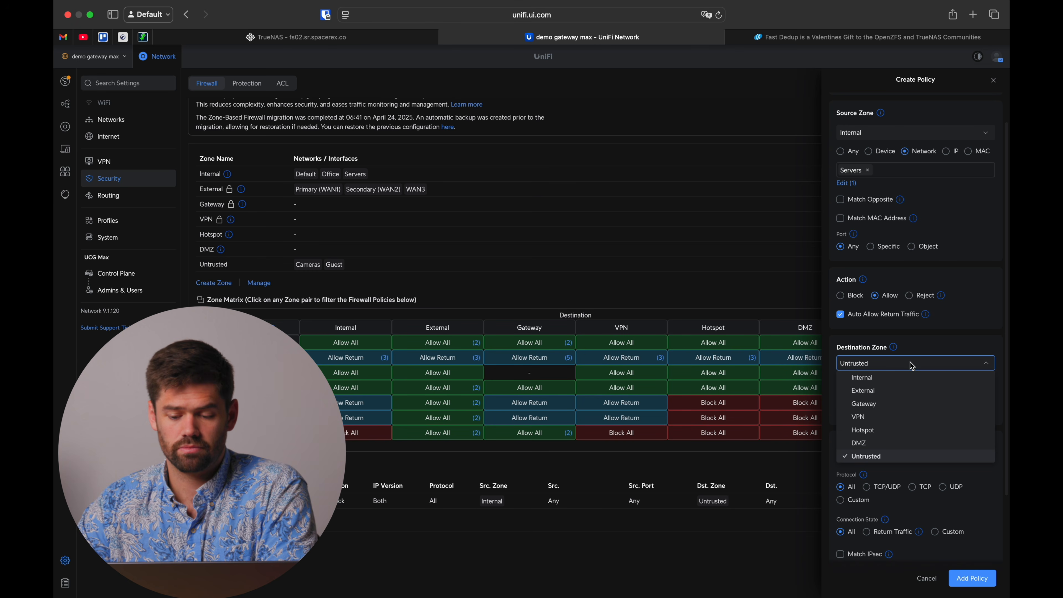
{"action": "left_click", "coordinate": [918, 347]}
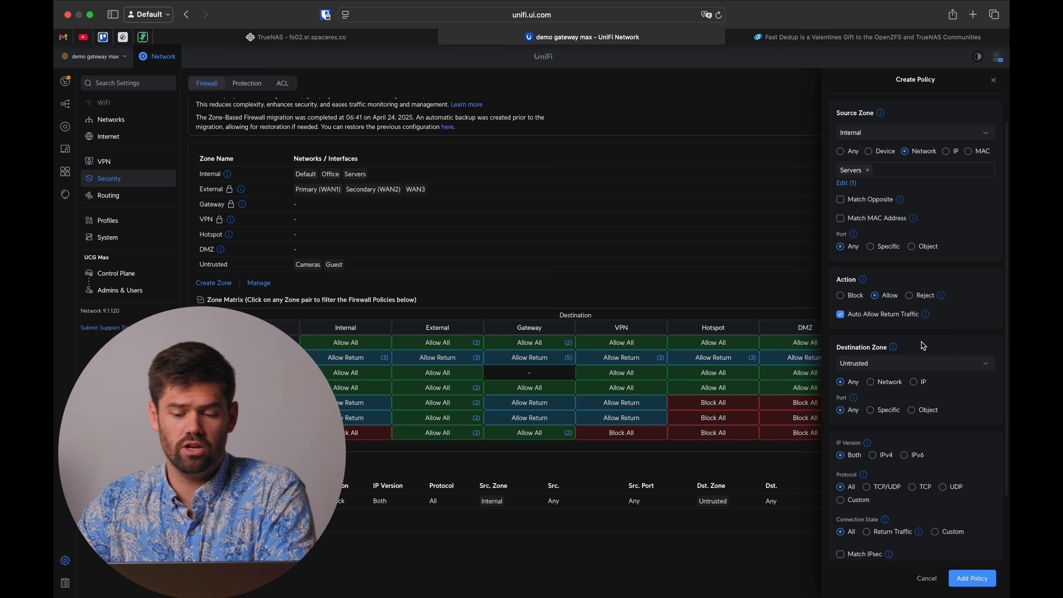
Match the policy's destination by network, restrict it to the Cameras network, and review the policy's settings
{"action": "left_click", "coordinate": [890, 381]}
{"action": "left_click", "coordinate": [846, 400]}
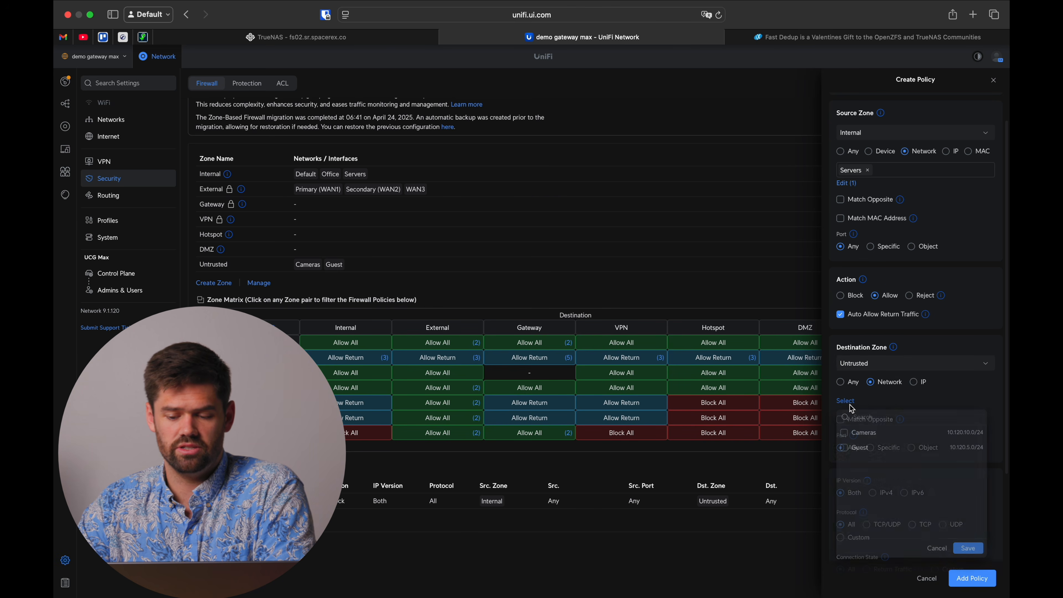
{"action": "left_click", "coordinate": [844, 432]}
{"action": "left_click", "coordinate": [967, 548]}
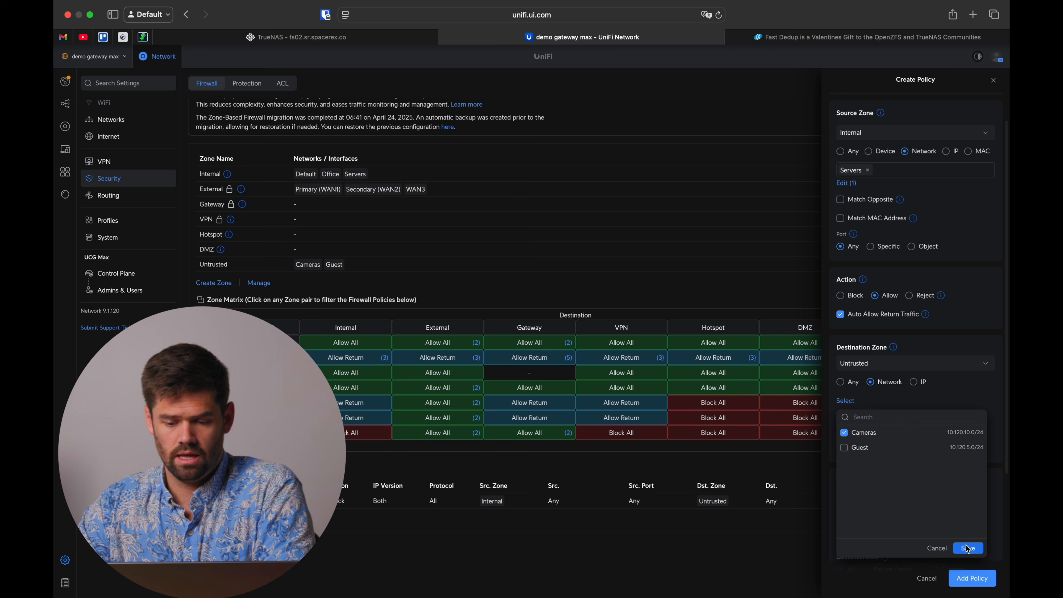
{"action": "scroll", "coordinate": [965, 546], "scroll_direction": "down", "scroll_amount": 2}
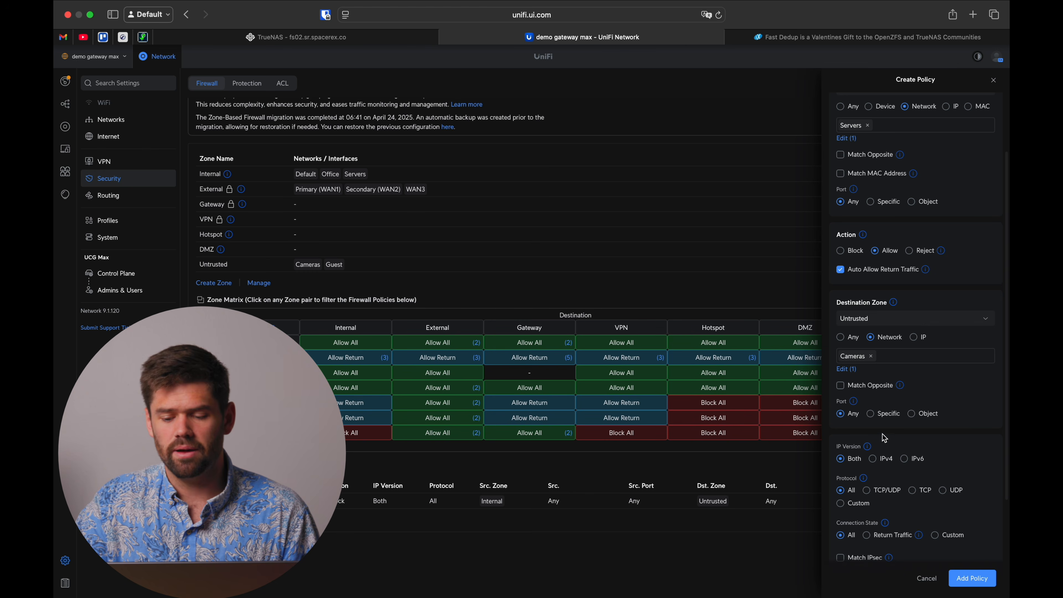
{"action": "scroll", "coordinate": [922, 308], "scroll_direction": "up", "scroll_amount": 3}
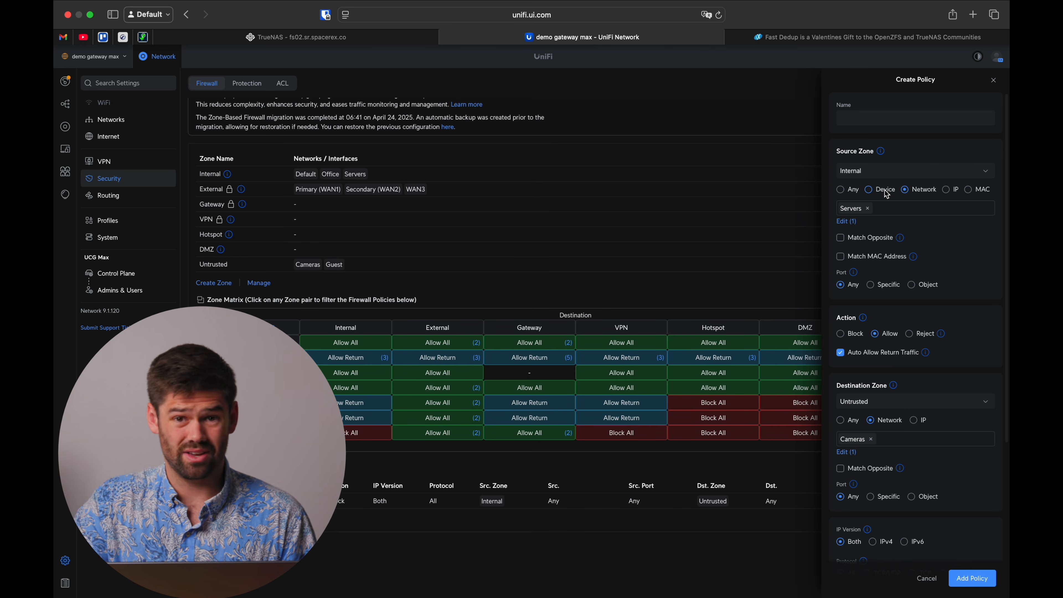
Match the policy's source by specific IP address and enter 10.120.5.5
{"action": "left_click", "coordinate": [949, 191]}
{"action": "left_click", "coordinate": [903, 229]}
{"action": "type", "text": "10"}
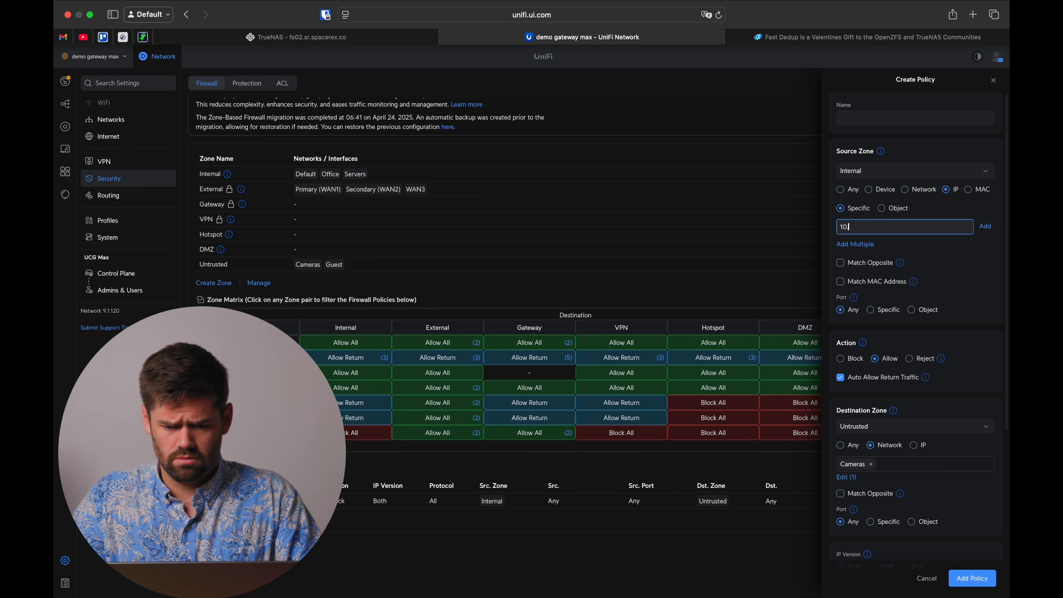
{"action": "type", "text": ".120.5.5"}
{"action": "left_click", "coordinate": [840, 226]}
{"action": "left_click_drag", "start_coordinate": [877, 231], "coordinate": [808, 230]}
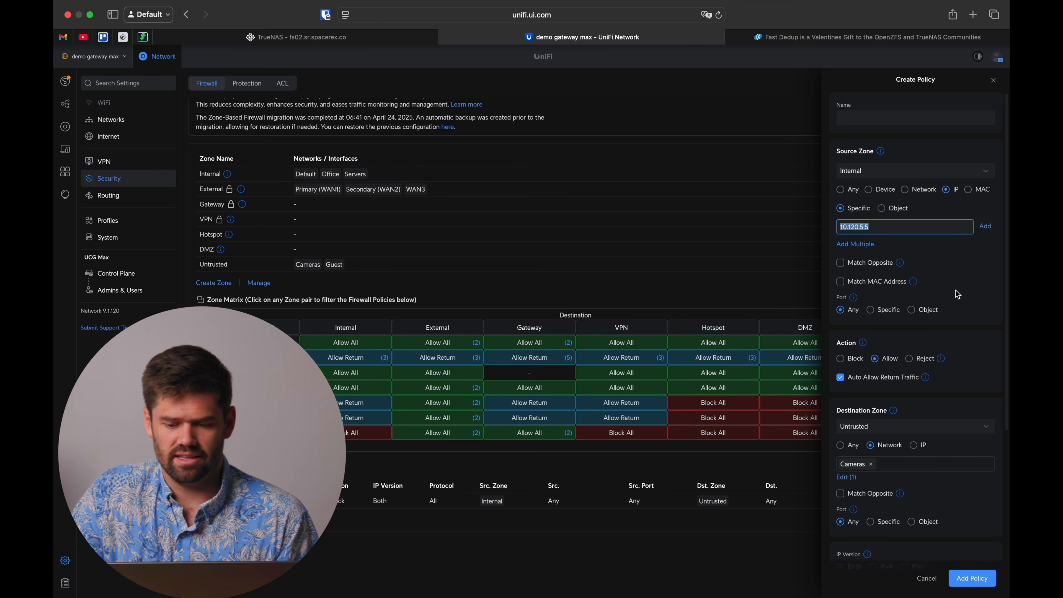
Restrict the policy's destination to the specific custom port 80
{"action": "scroll", "coordinate": [957, 294], "scroll_direction": "down", "scroll_amount": 3}
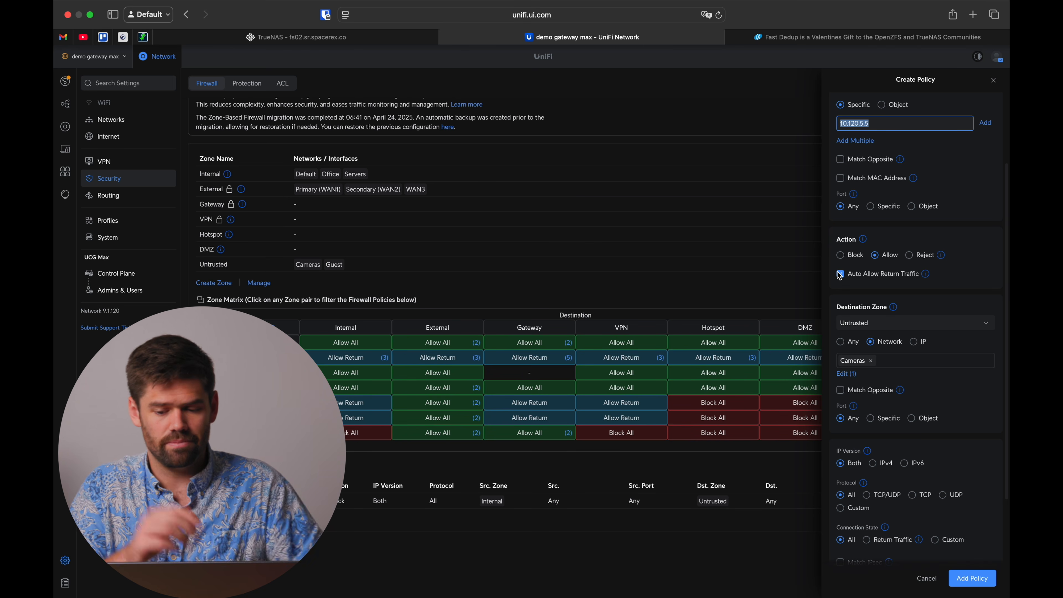
{"action": "scroll", "coordinate": [839, 275], "scroll_direction": "down", "scroll_amount": 5}
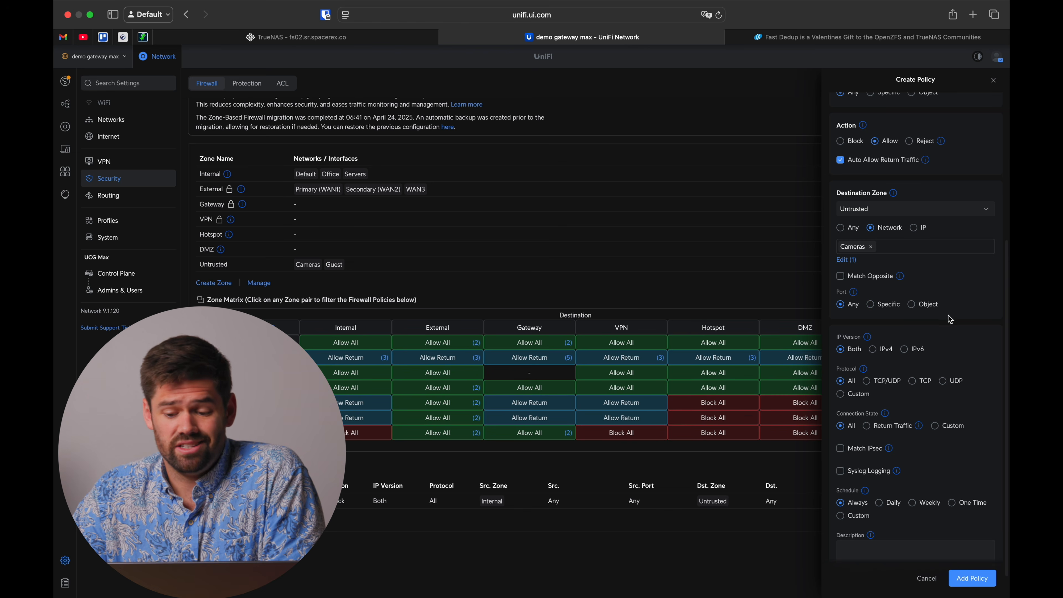
{"action": "left_click", "coordinate": [894, 308]}
{"action": "left_click", "coordinate": [960, 333]}
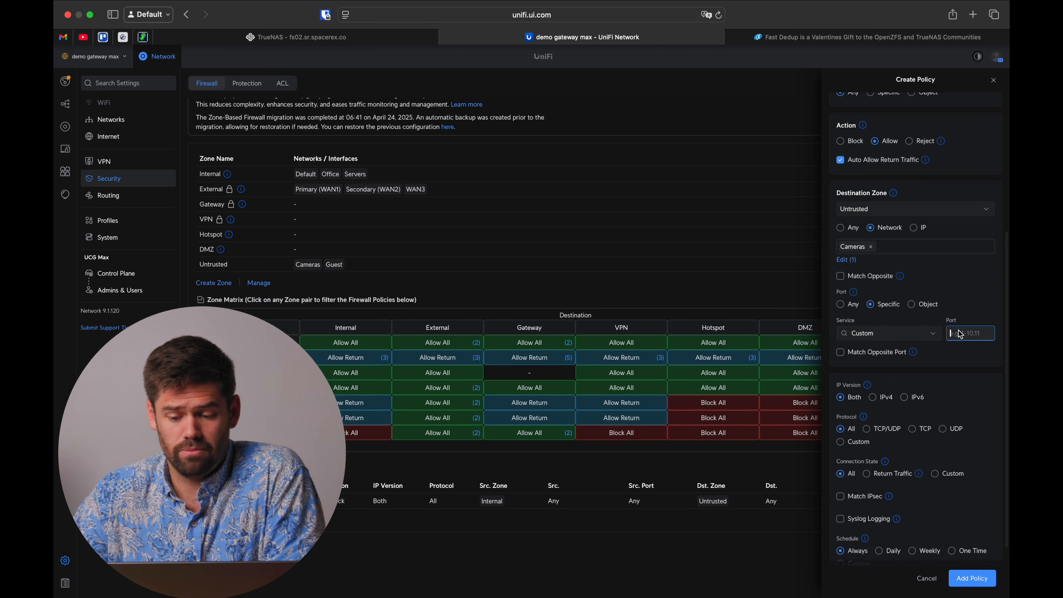
{"action": "type", "text": "80"}
{"action": "left_click", "coordinate": [976, 299]}
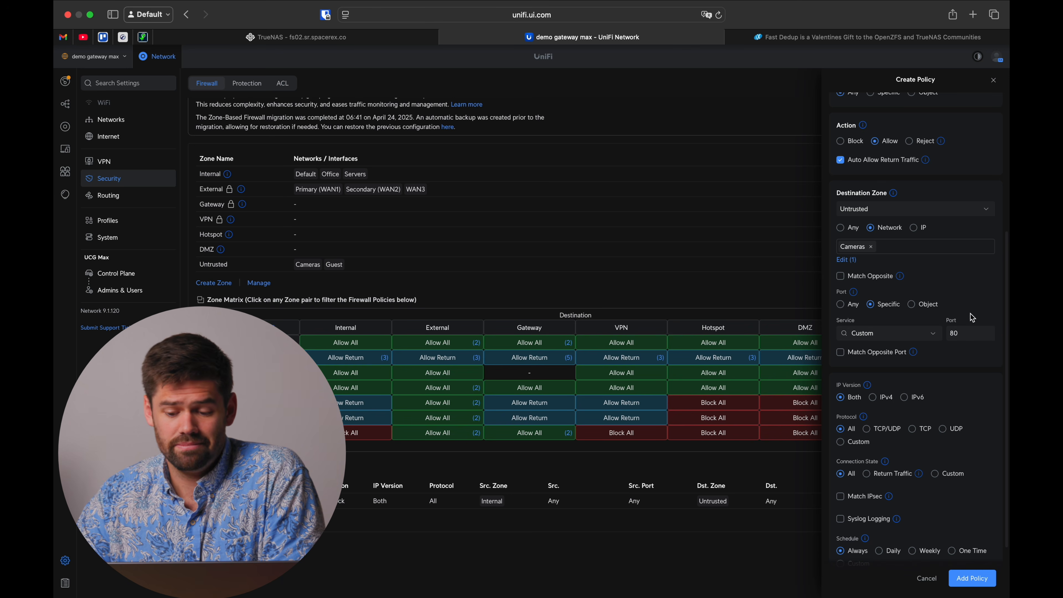
Name the policy "Allow server to access camera on port 80"
{"action": "scroll", "coordinate": [957, 267], "scroll_direction": "up", "scroll_amount": 2}
{"action": "scroll", "coordinate": [957, 268], "scroll_direction": "up", "scroll_amount": 5}
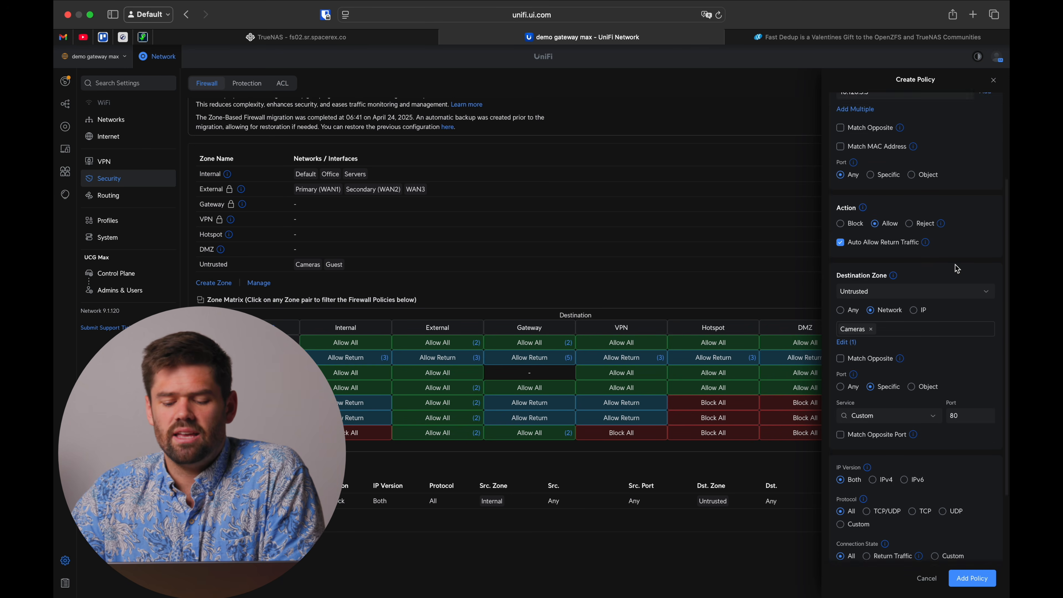
{"action": "scroll", "coordinate": [957, 268], "scroll_direction": "up", "scroll_amount": 3}
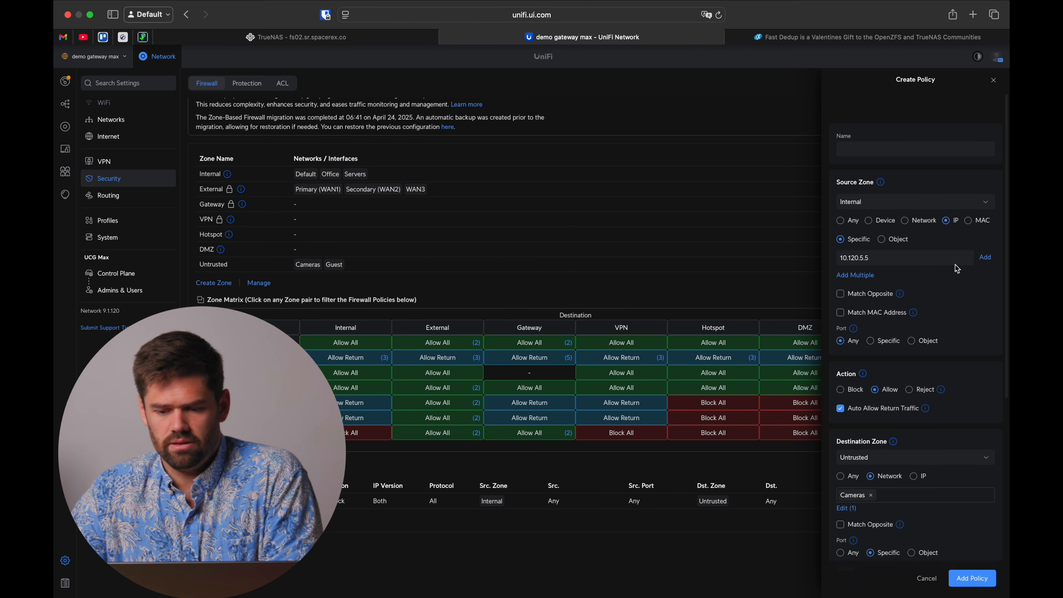
{"action": "left_click", "coordinate": [899, 121]}
{"action": "type", "text": "Allow server to access camera on port 80"}
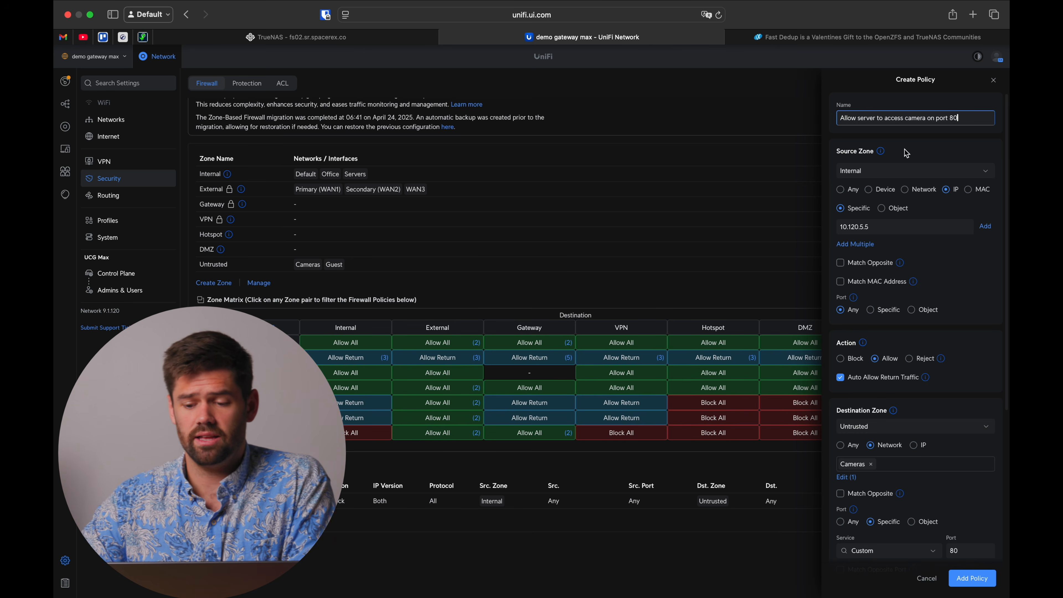
Review the policy's source IP address, action, destination network, port and remaining traffic settings
{"action": "left_click_drag", "start_coordinate": [900, 227], "coordinate": [826, 227]}
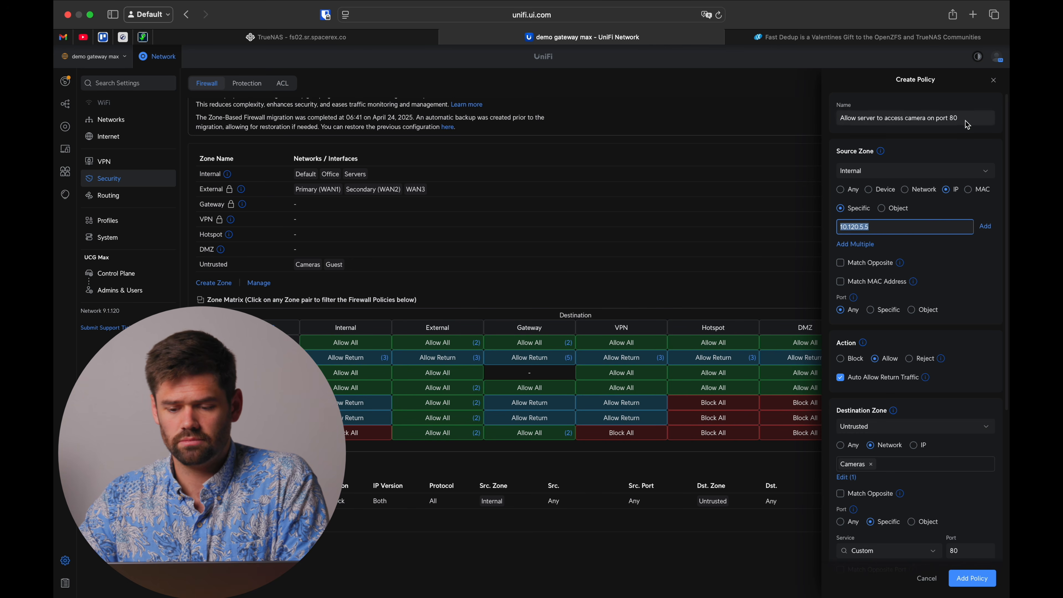
{"action": "left_click", "coordinate": [885, 231]}
{"action": "scroll", "coordinate": [886, 232], "scroll_direction": "down", "scroll_amount": 2}
{"action": "scroll", "coordinate": [886, 233], "scroll_direction": "down", "scroll_amount": 2}
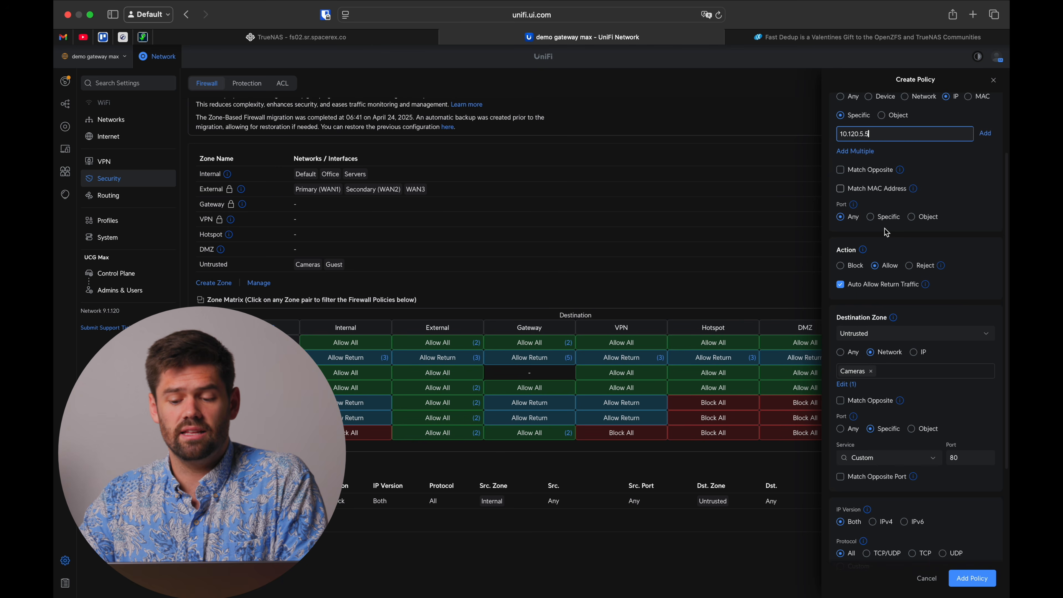
{"action": "scroll", "coordinate": [860, 289], "scroll_direction": "down", "scroll_amount": 2}
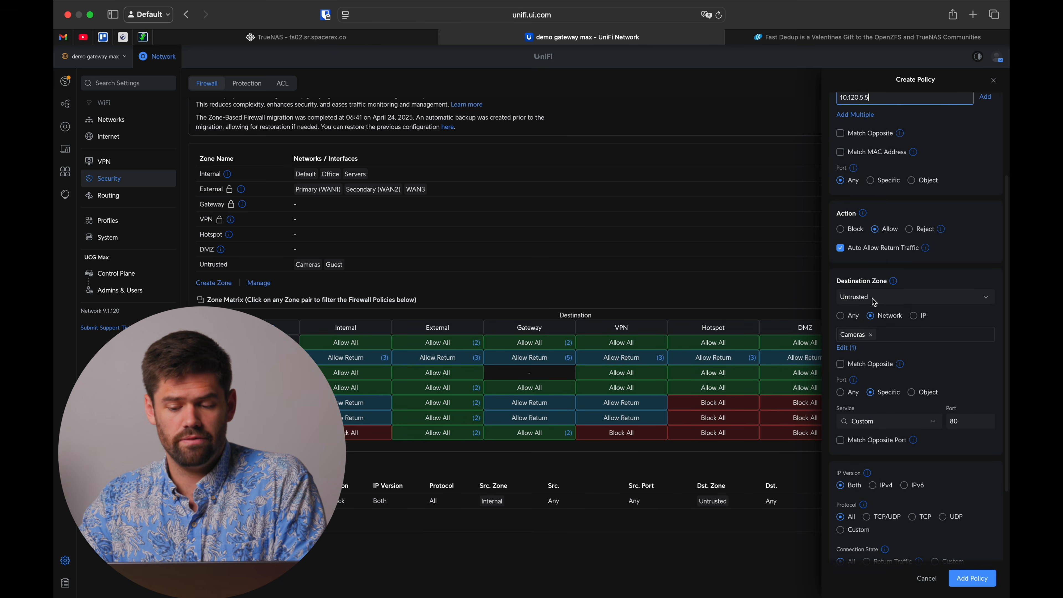
{"action": "scroll", "coordinate": [908, 384], "scroll_direction": "down", "scroll_amount": 2}
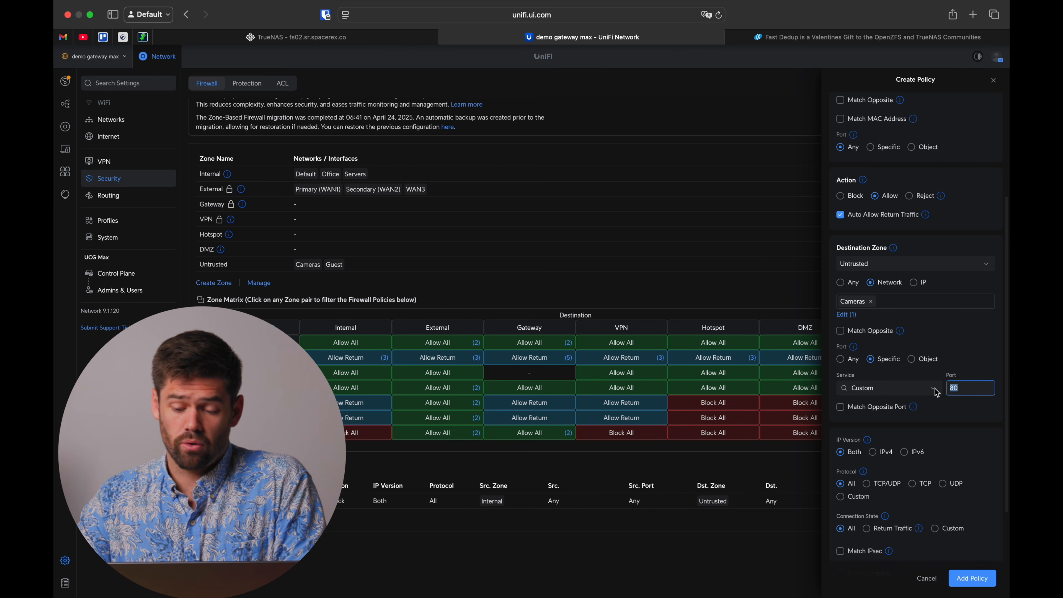
{"action": "scroll", "coordinate": [935, 389], "scroll_direction": "down", "scroll_amount": 3}
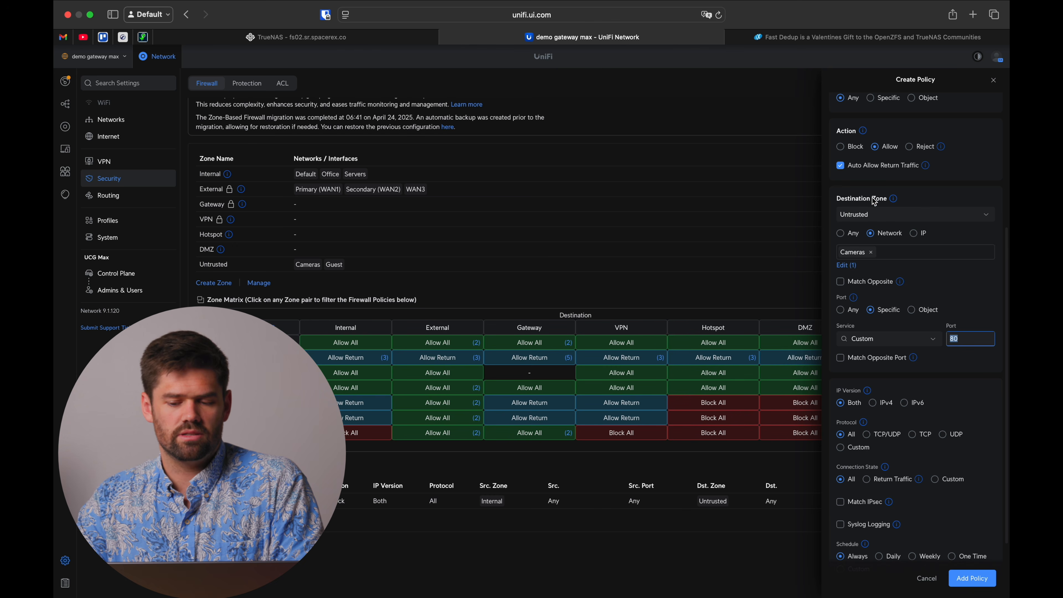
{"action": "scroll", "coordinate": [876, 301], "scroll_direction": "down", "scroll_amount": 2}
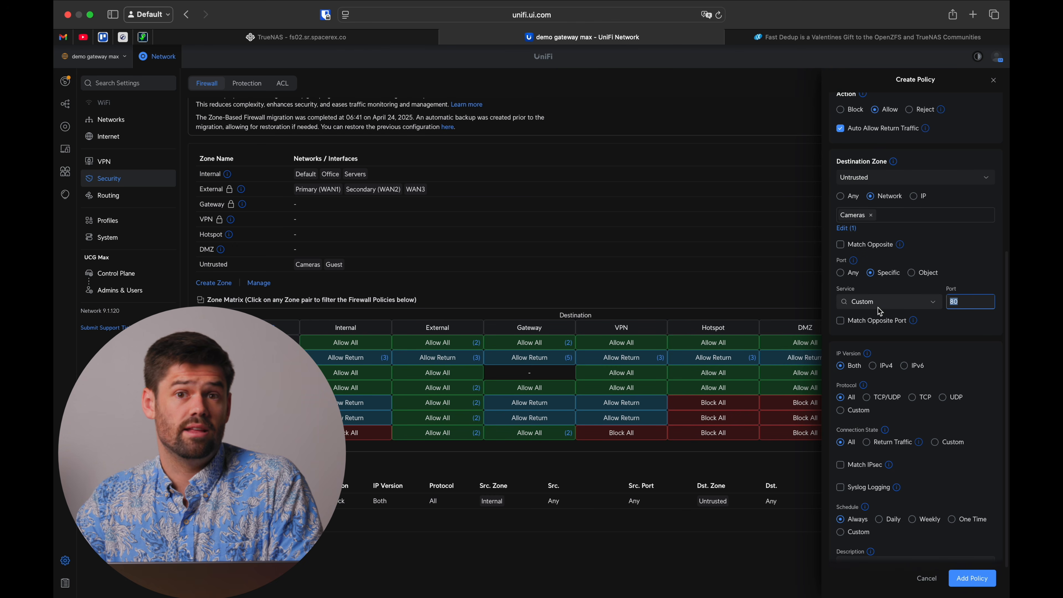
Enable syslog logging for the camera access policy and add the policy to the firewall
{"action": "left_click", "coordinate": [877, 489]}
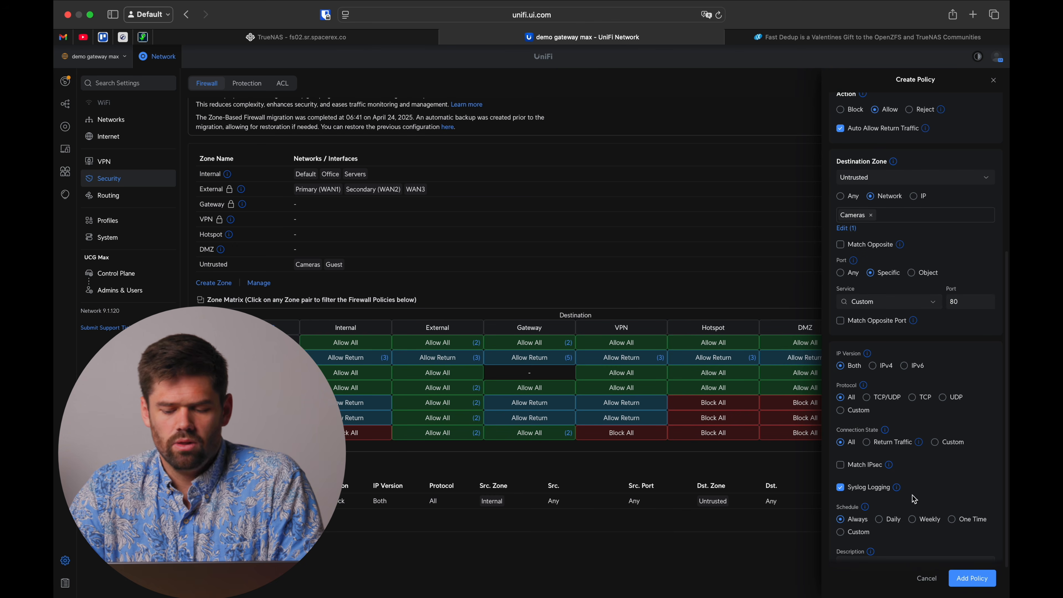
{"action": "scroll", "coordinate": [914, 499], "scroll_direction": "down", "scroll_amount": 3}
{"action": "scroll", "coordinate": [914, 499], "scroll_direction": "up", "scroll_amount": 10}
{"action": "left_click", "coordinate": [979, 581]}
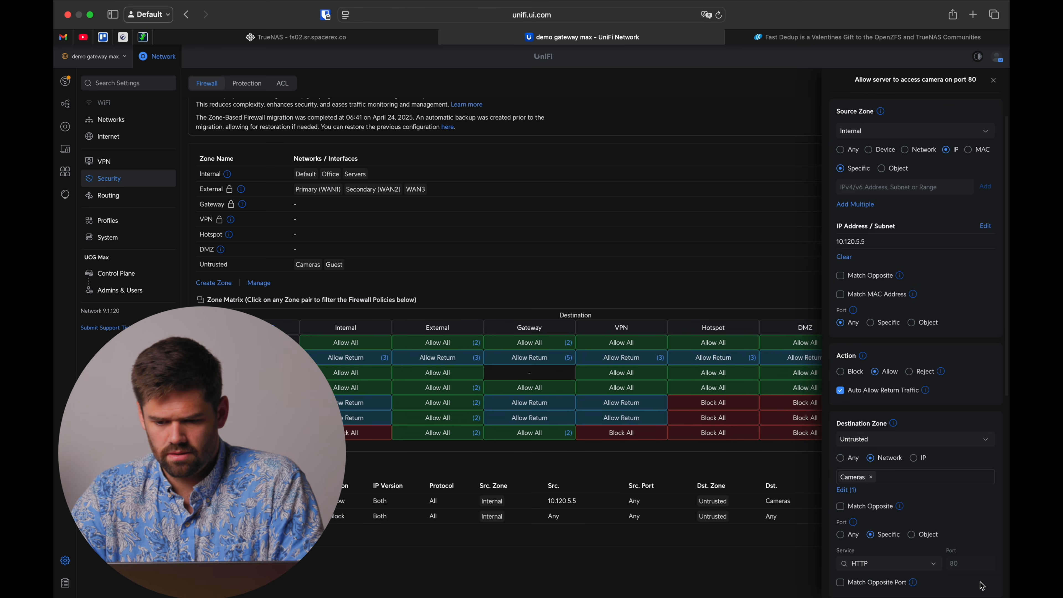
{"action": "scroll", "coordinate": [937, 369], "scroll_direction": "down", "scroll_amount": 3}
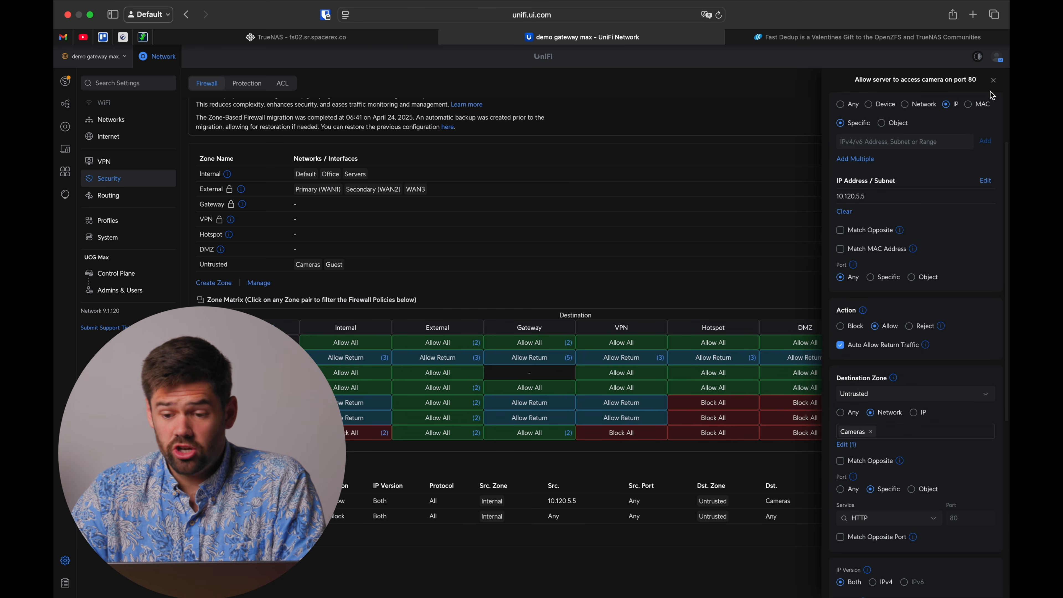
{"action": "left_click", "coordinate": [994, 81]}
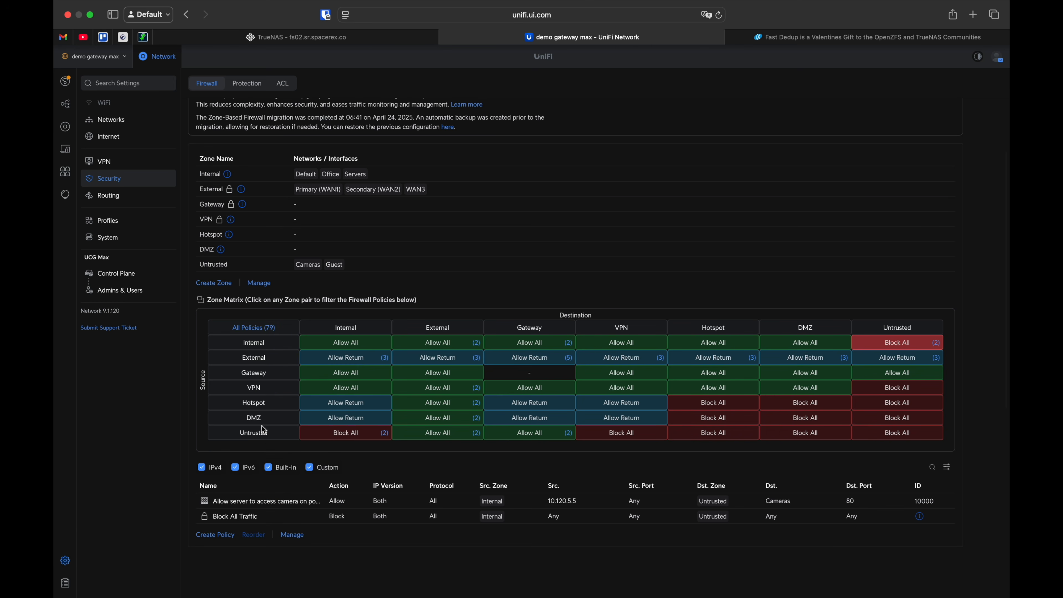
Filter the zone matrix to Internal-to-Internal traffic and start a new policy named "Block Office to Servers"
{"action": "left_click", "coordinate": [347, 436]}
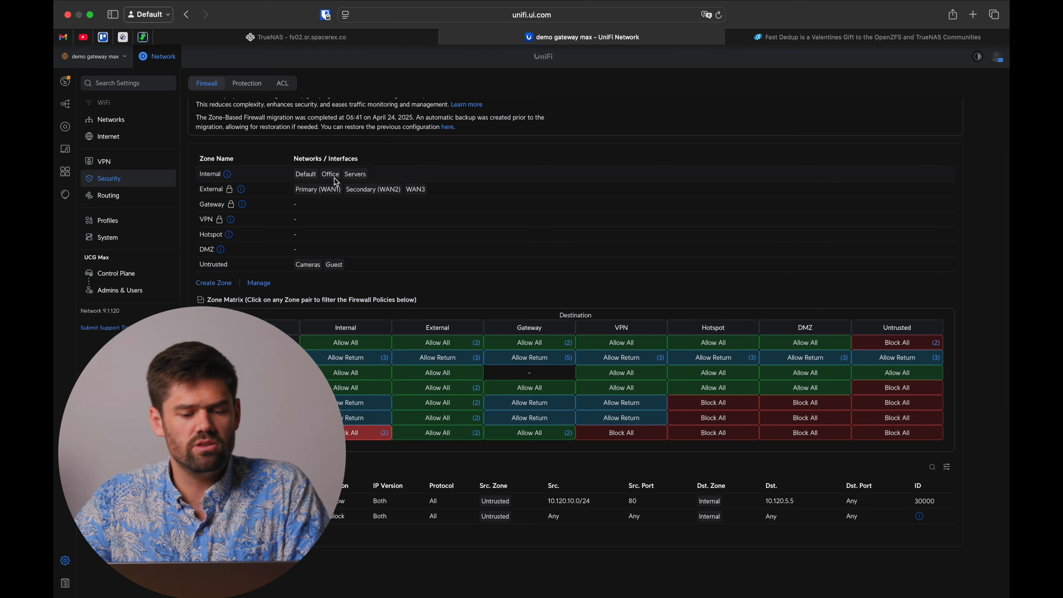
{"action": "left_click", "coordinate": [364, 349]}
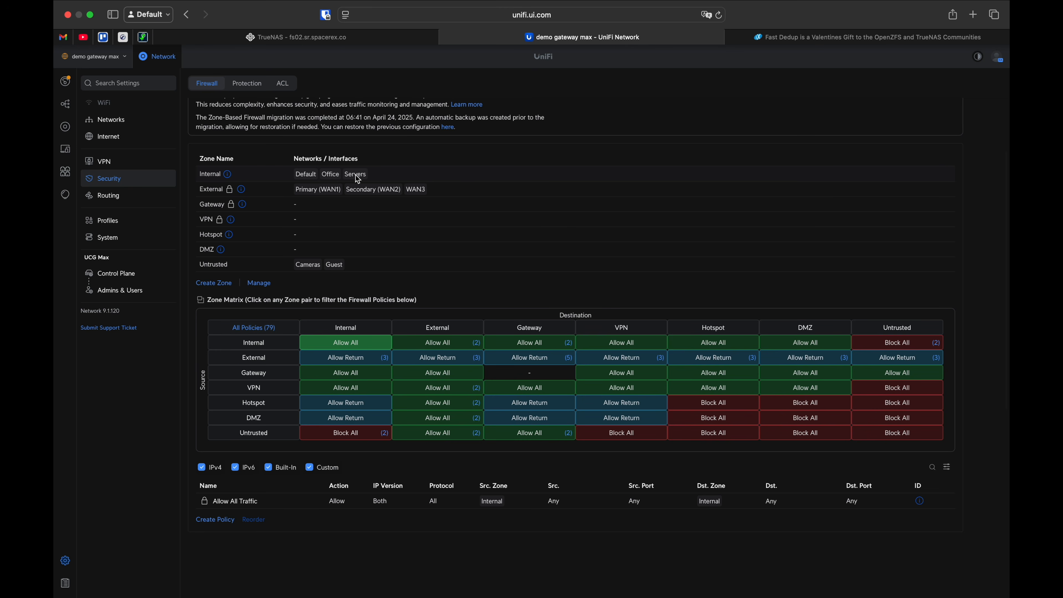
{"action": "left_click", "coordinate": [219, 523]}
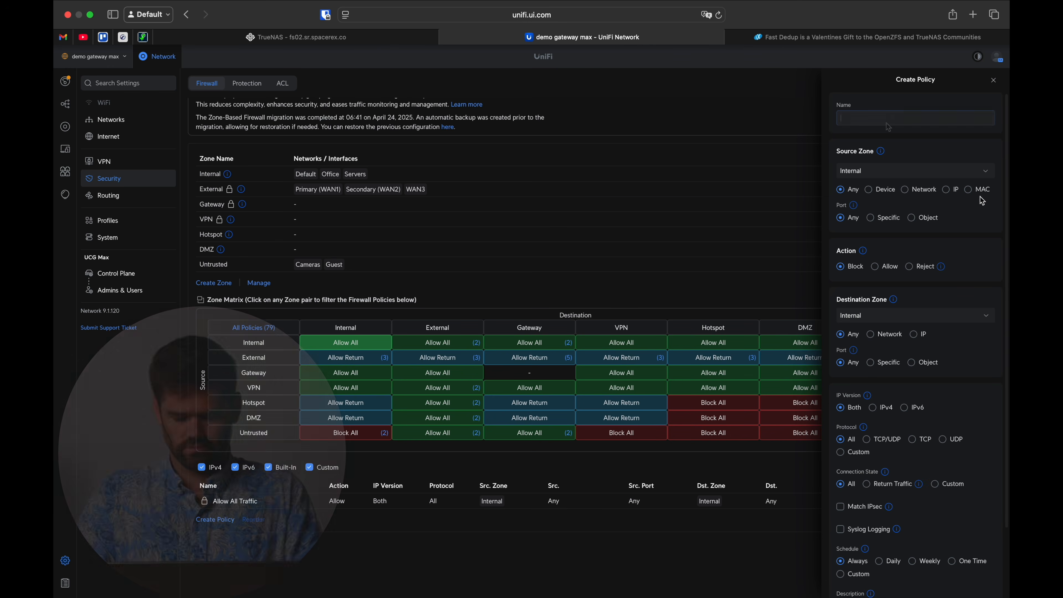
{"action": "type", "text": "Block Office to Servers"}
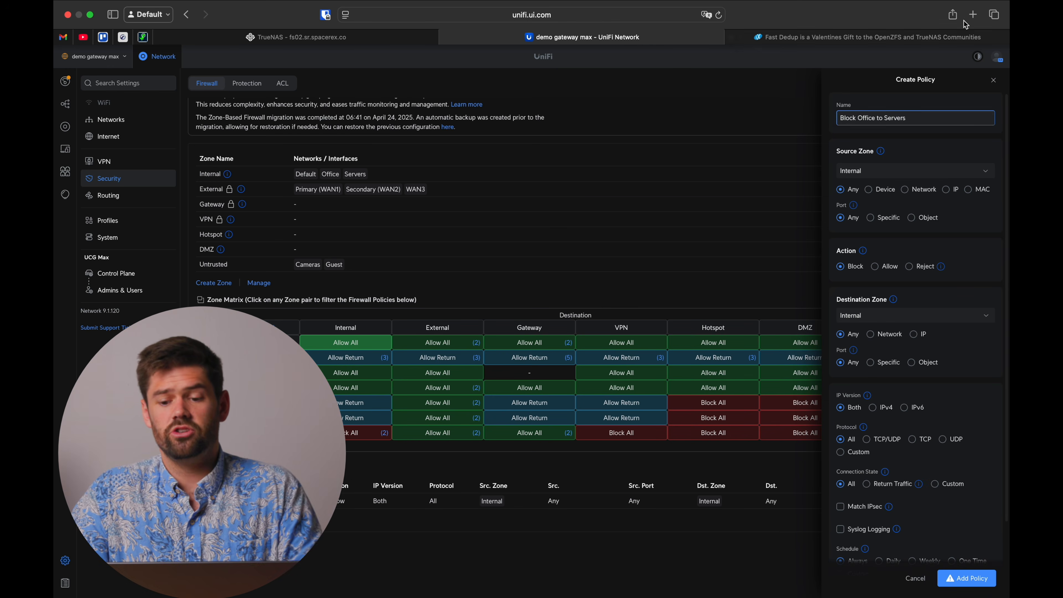
{"action": "key", "text": "super+a"}
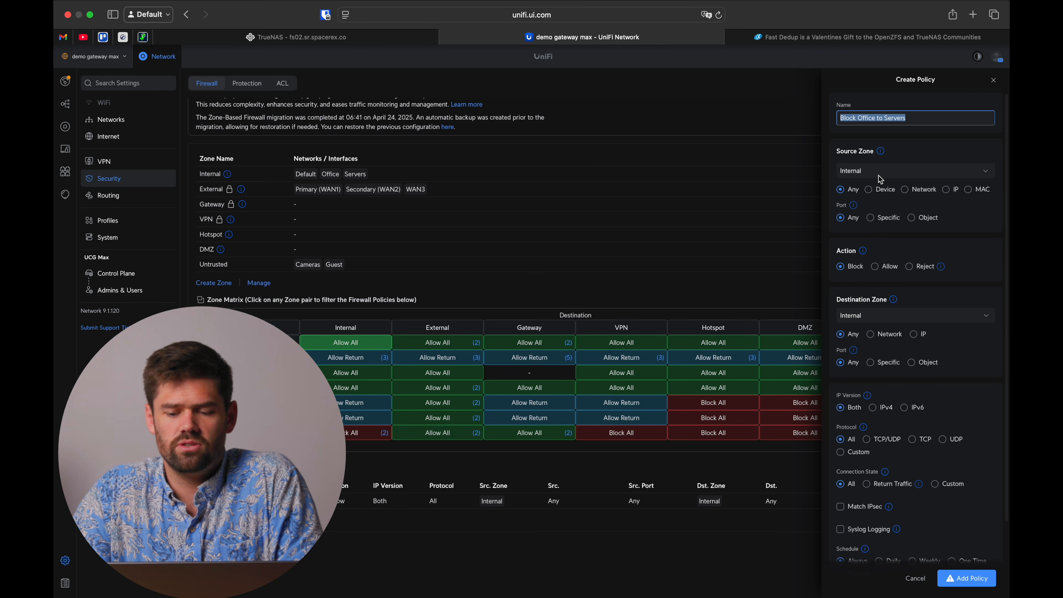
Match the blocking policy's source by network and restrict it to the Office network
{"action": "left_click", "coordinate": [906, 192]}
{"action": "left_click", "coordinate": [851, 209]}
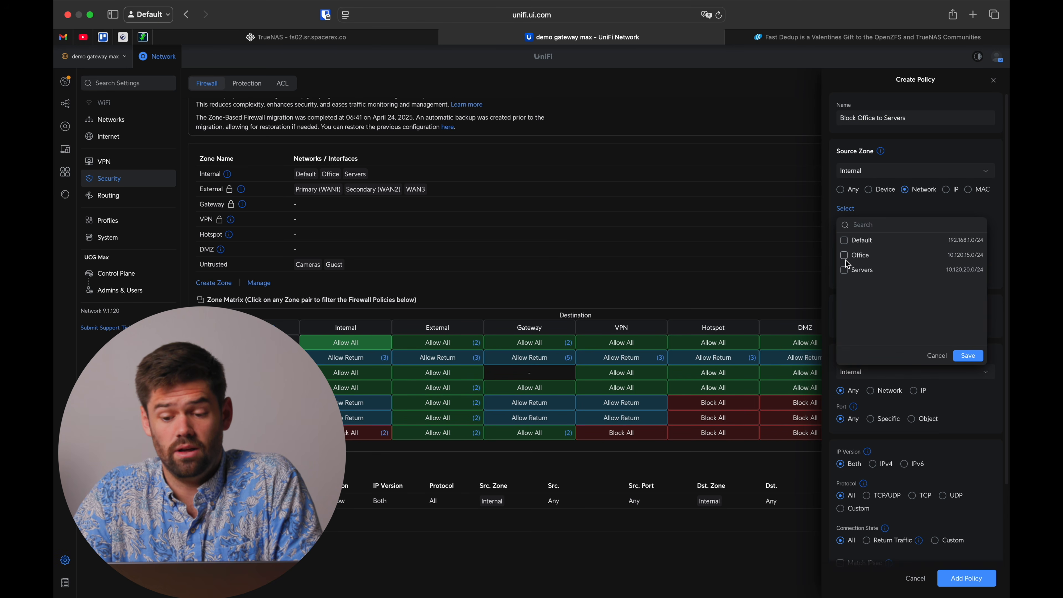
{"action": "left_click", "coordinate": [843, 254]}
{"action": "left_click", "coordinate": [968, 355]}
Match the blocking policy's destination by network and restrict it to the Servers network
{"action": "scroll", "coordinate": [906, 353], "scroll_direction": "down", "scroll_amount": 3}
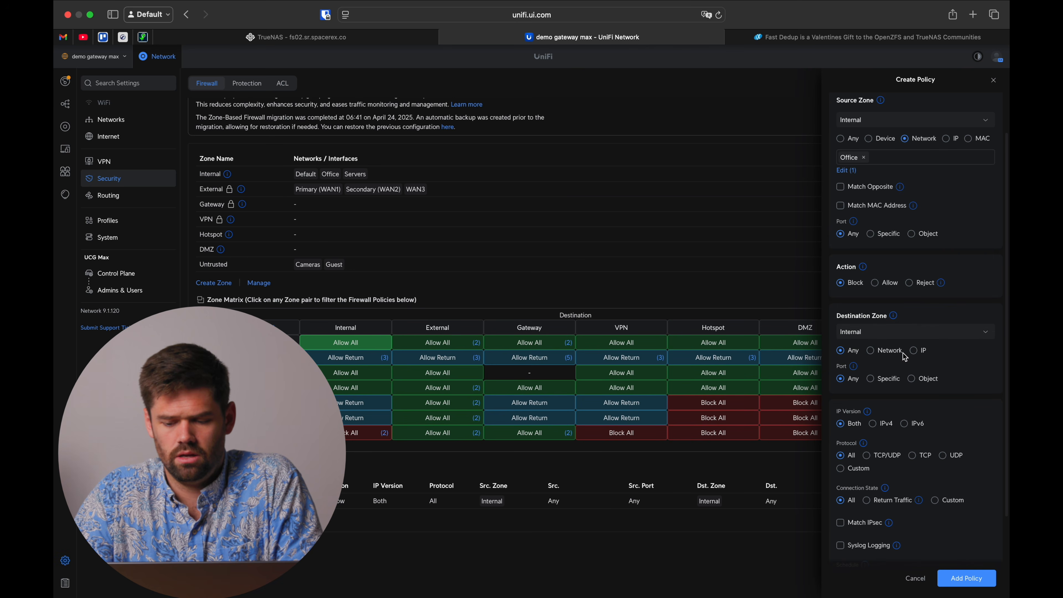
{"action": "left_click", "coordinate": [895, 354]}
{"action": "left_click", "coordinate": [852, 372]}
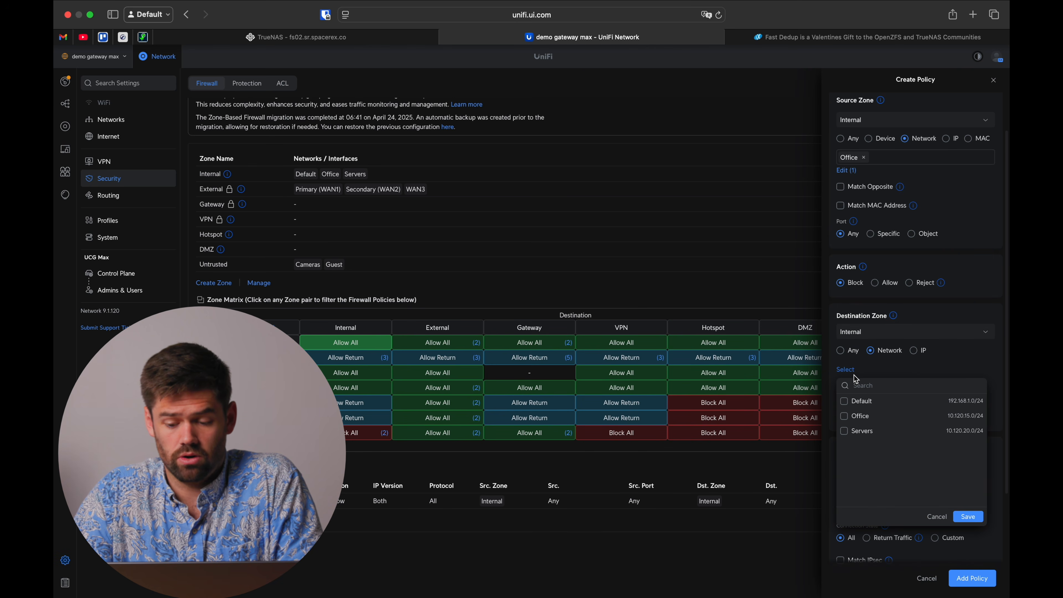
{"action": "left_click", "coordinate": [974, 514]}
Enable syslog logging and describe the policy as "Block office to servers otherwise (goes at end of list)"
{"action": "scroll", "coordinate": [973, 513], "scroll_direction": "down", "scroll_amount": 5}
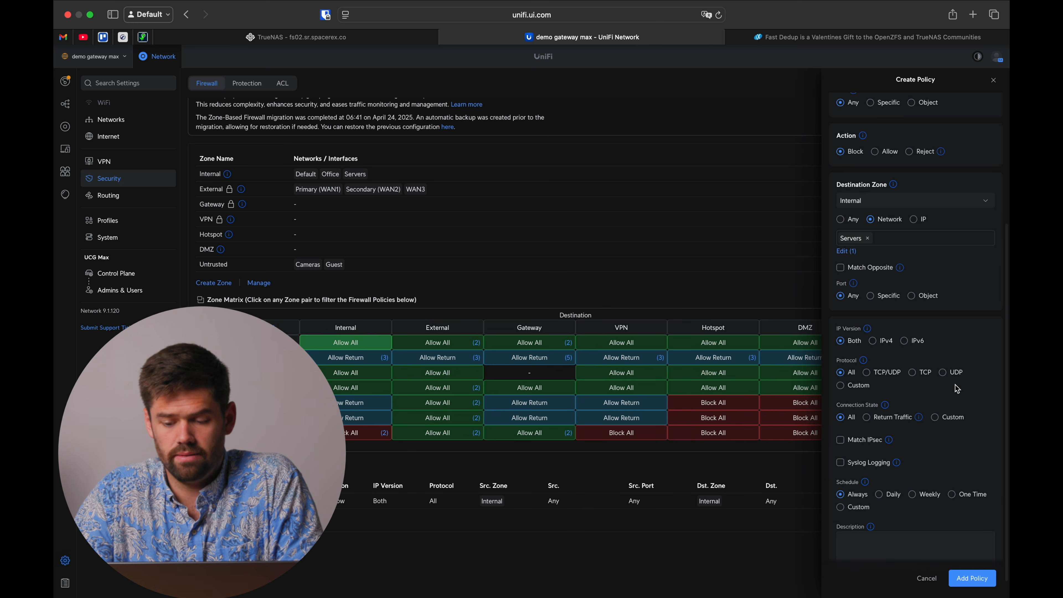
{"action": "left_click", "coordinate": [864, 460]}
{"action": "left_click", "coordinate": [873, 538]}
{"action": "type", "text": "Block office to servers otherwise (goes at end of list)"}
{"action": "left_click_drag", "start_coordinate": [860, 556], "coordinate": [844, 544]}
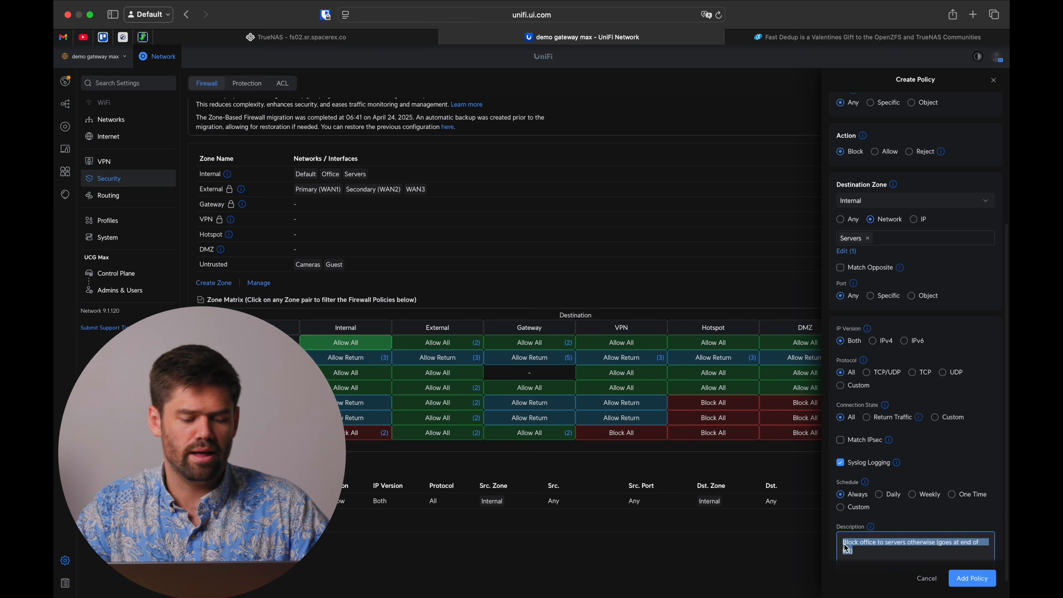
Add the Office-to-Servers blocking policy, check it in the policy list, and close its details
{"action": "left_click", "coordinate": [957, 581]}
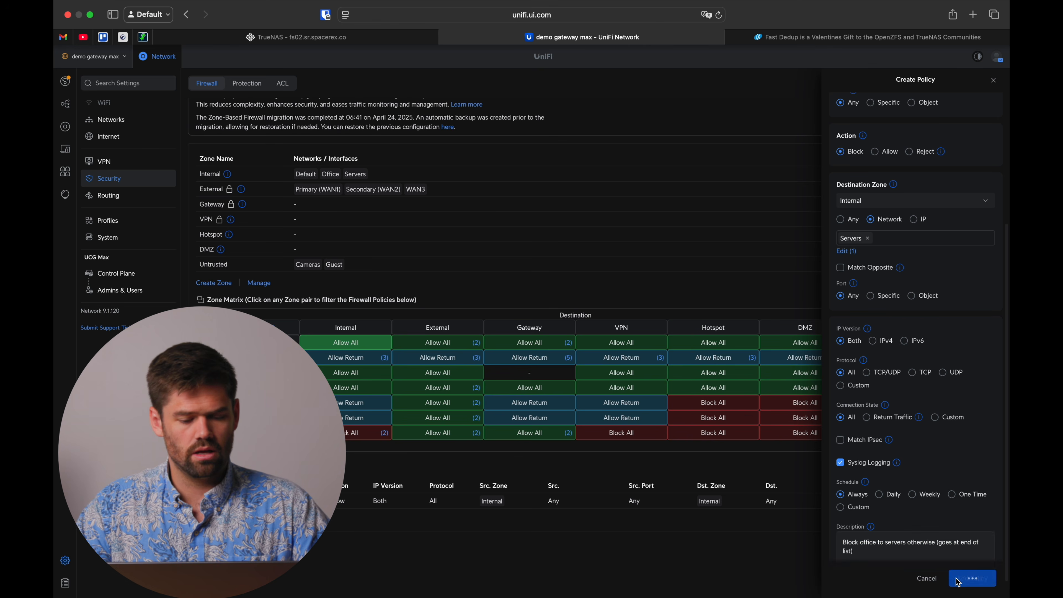
{"action": "scroll", "coordinate": [574, 529], "scroll_direction": "down", "scroll_amount": 2}
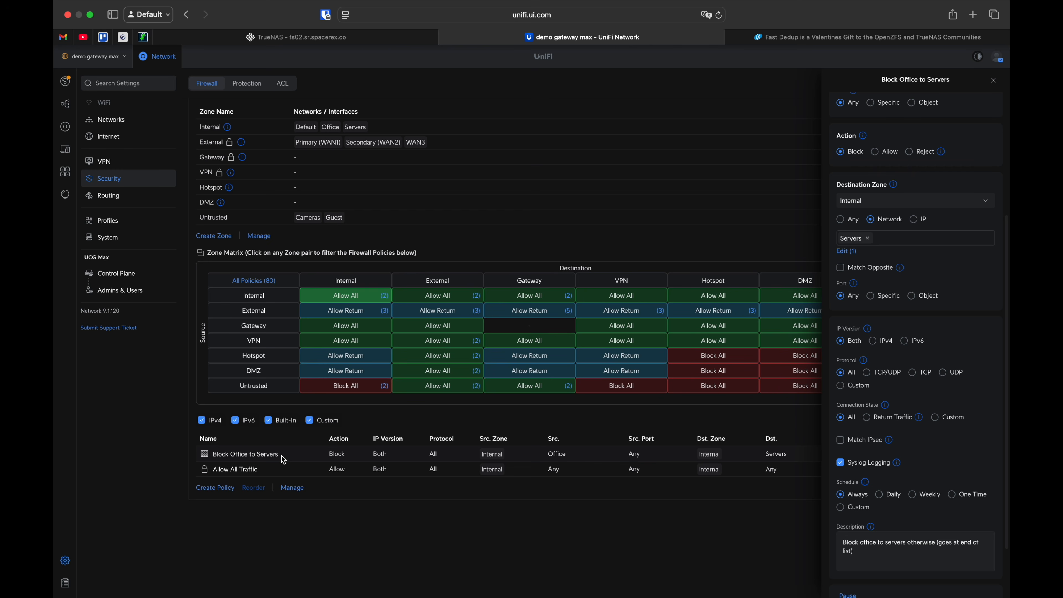
{"action": "scroll", "coordinate": [282, 456], "scroll_direction": "up", "scroll_amount": 4}
{"action": "scroll", "coordinate": [980, 178], "scroll_direction": "up", "scroll_amount": 5}
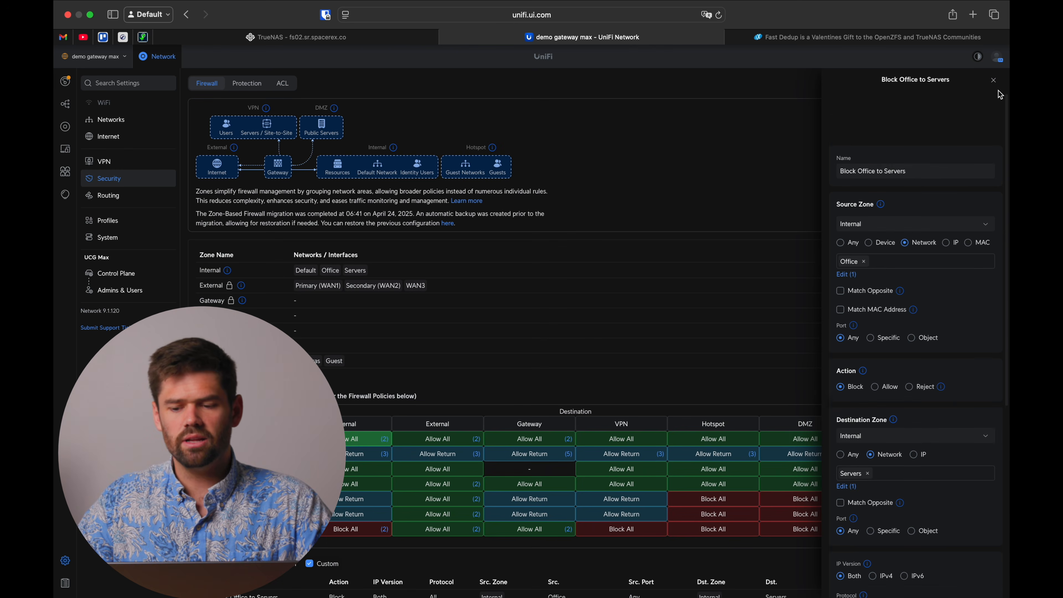
{"action": "left_click", "coordinate": [994, 81]}
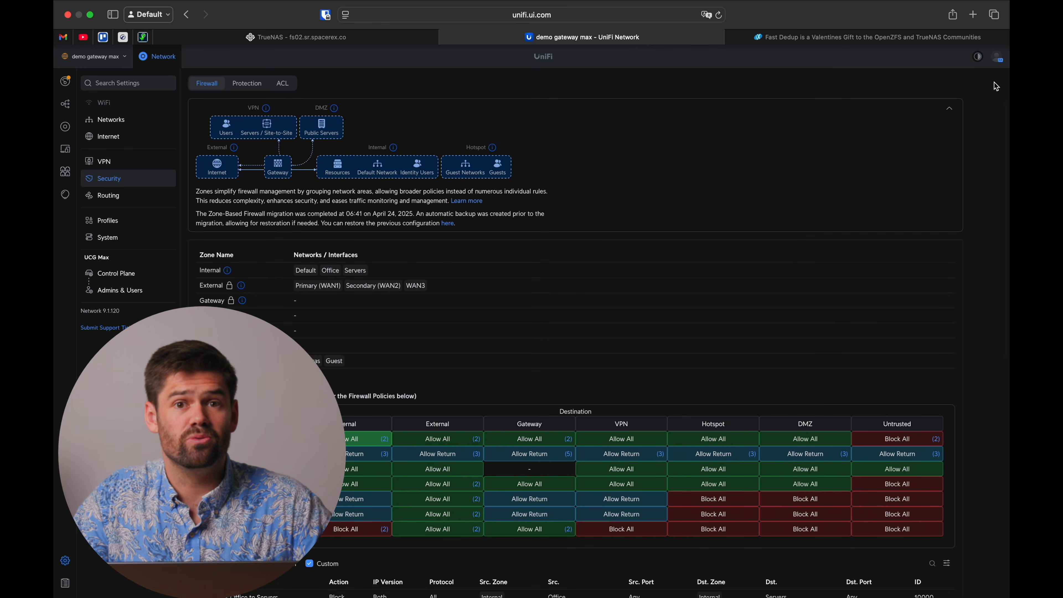